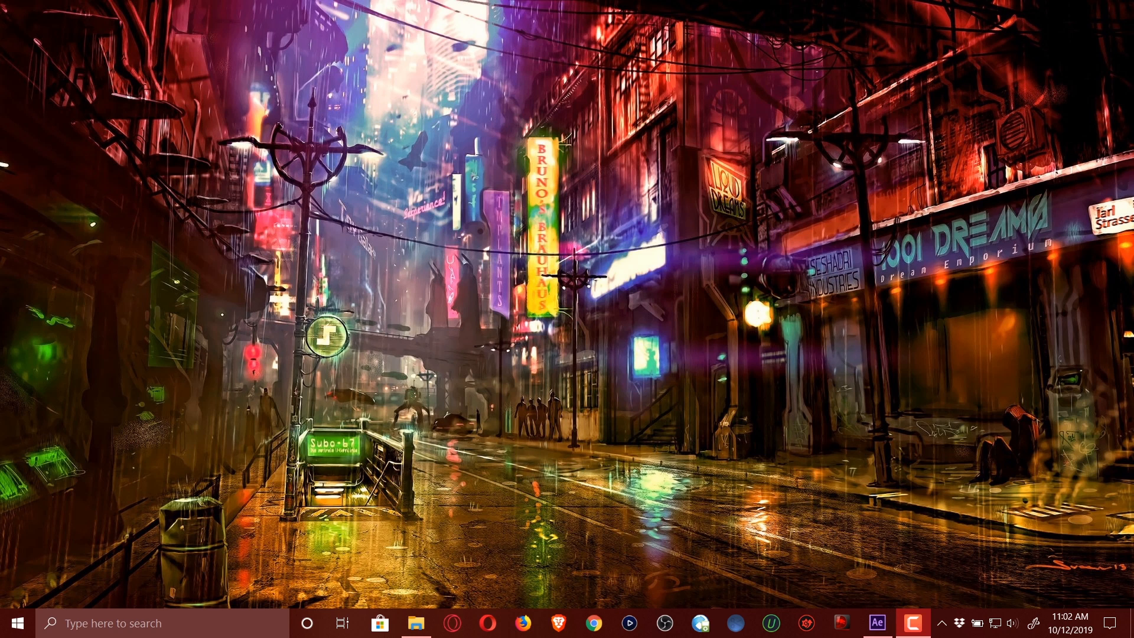
Switch to After Effects and change the workspace to Standard.
click(877, 623)
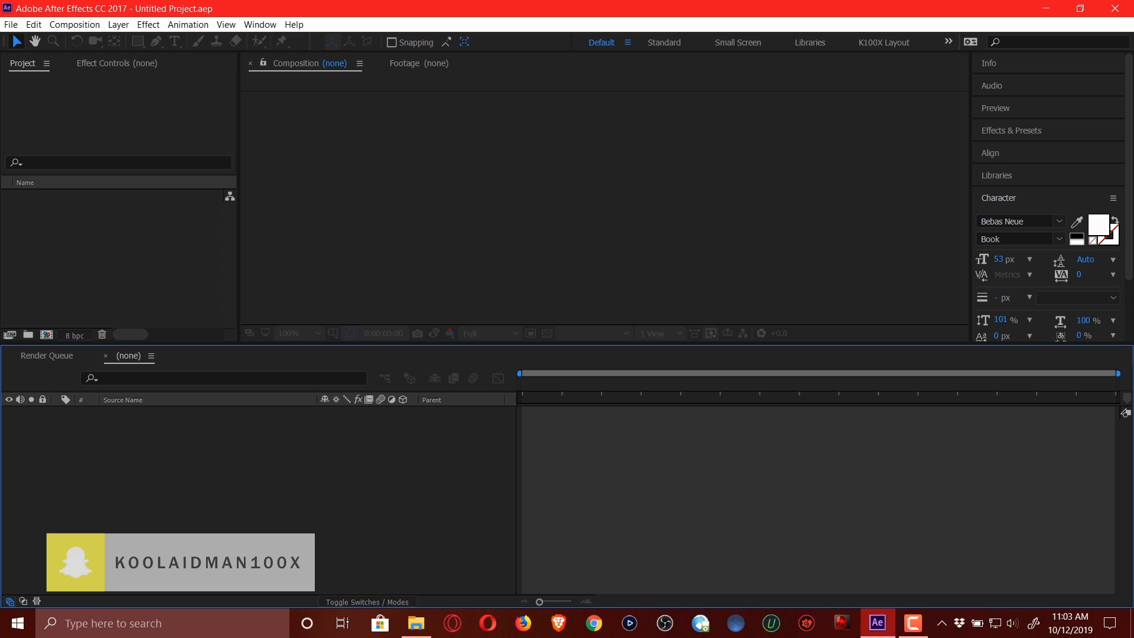
click(260, 24)
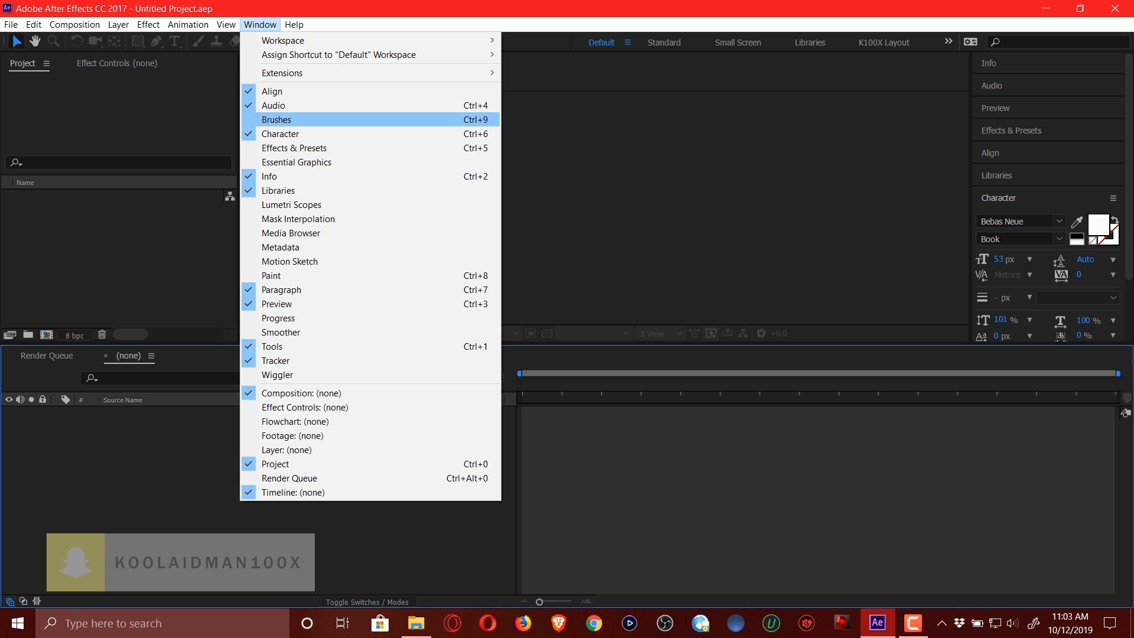
mouse_move(354, 40)
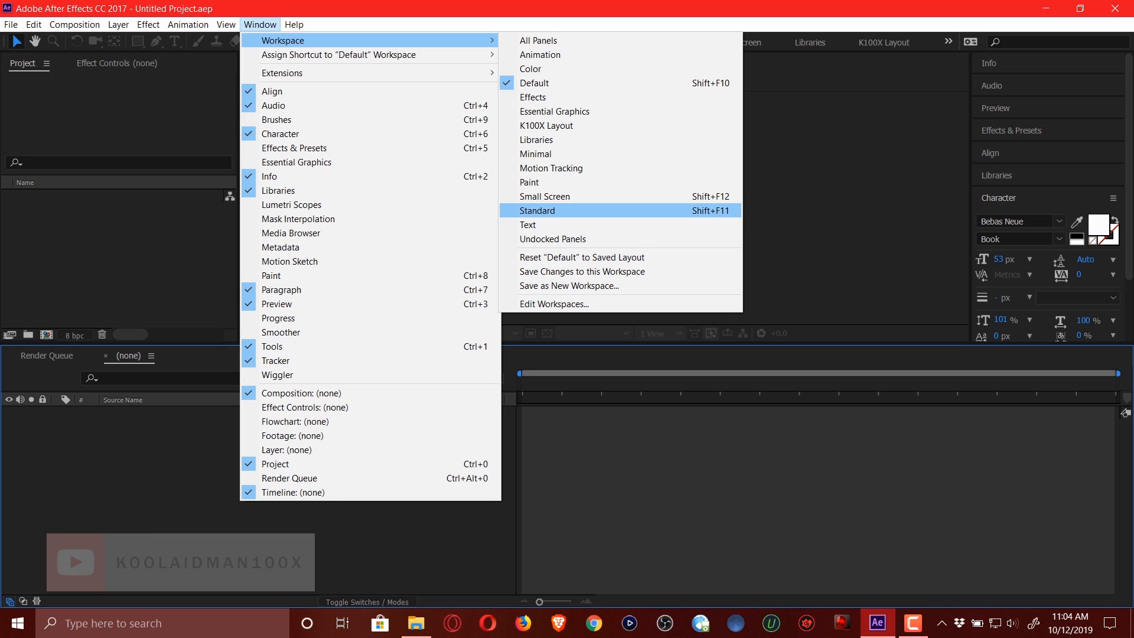
click(537, 210)
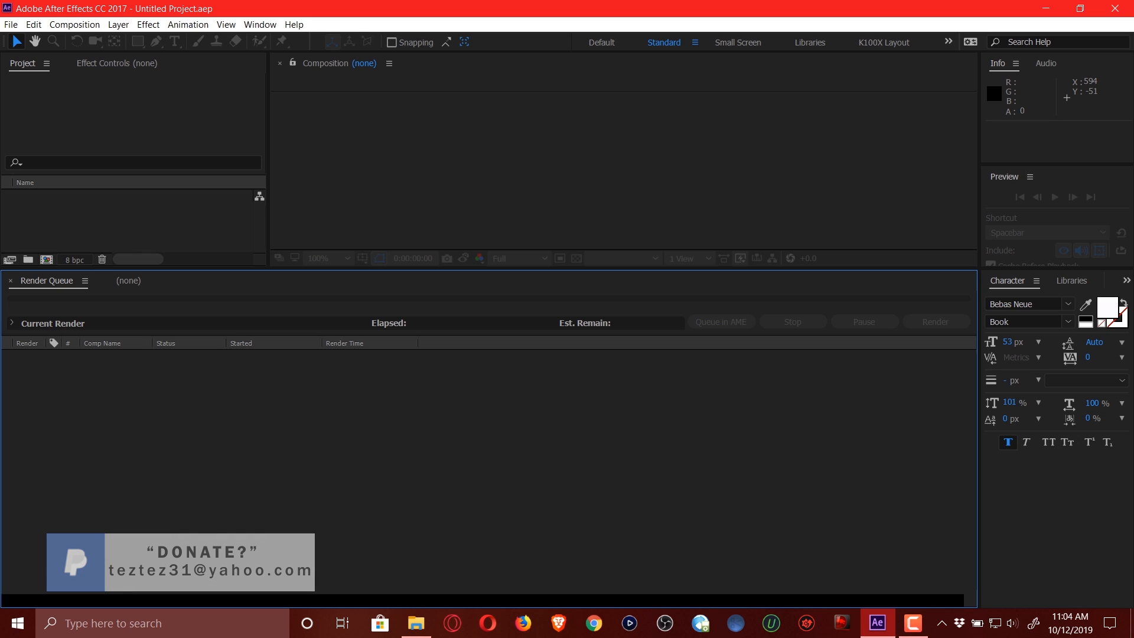
Bring up the Effects & Presets panel and look through its effect categories.
drag(1057, 165, 1056, 112)
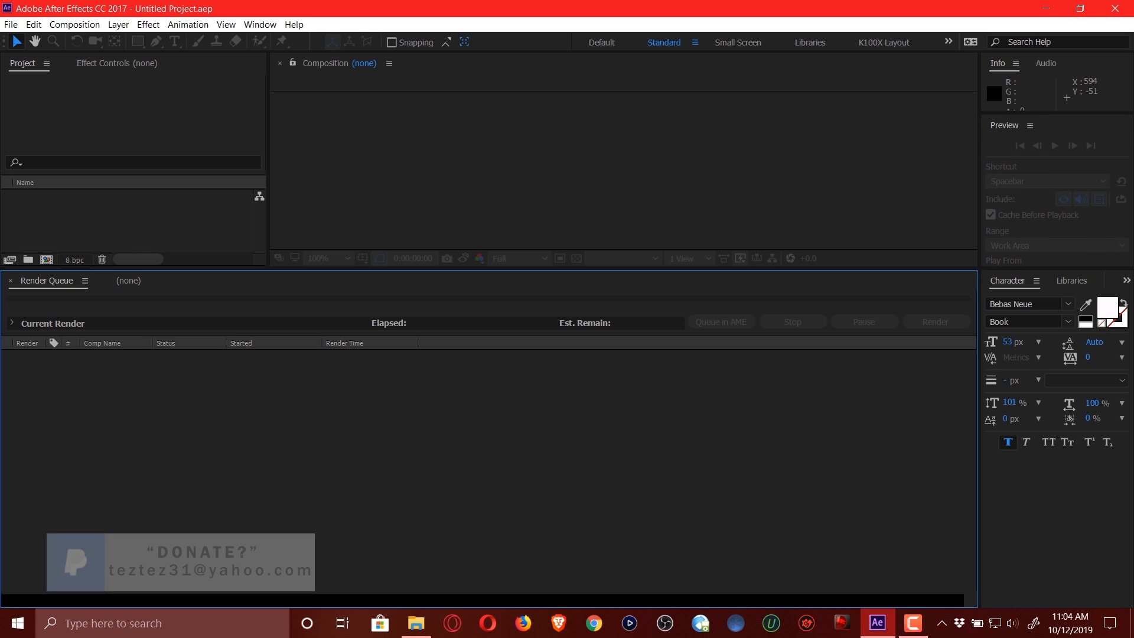
click(1071, 281)
click(1094, 281)
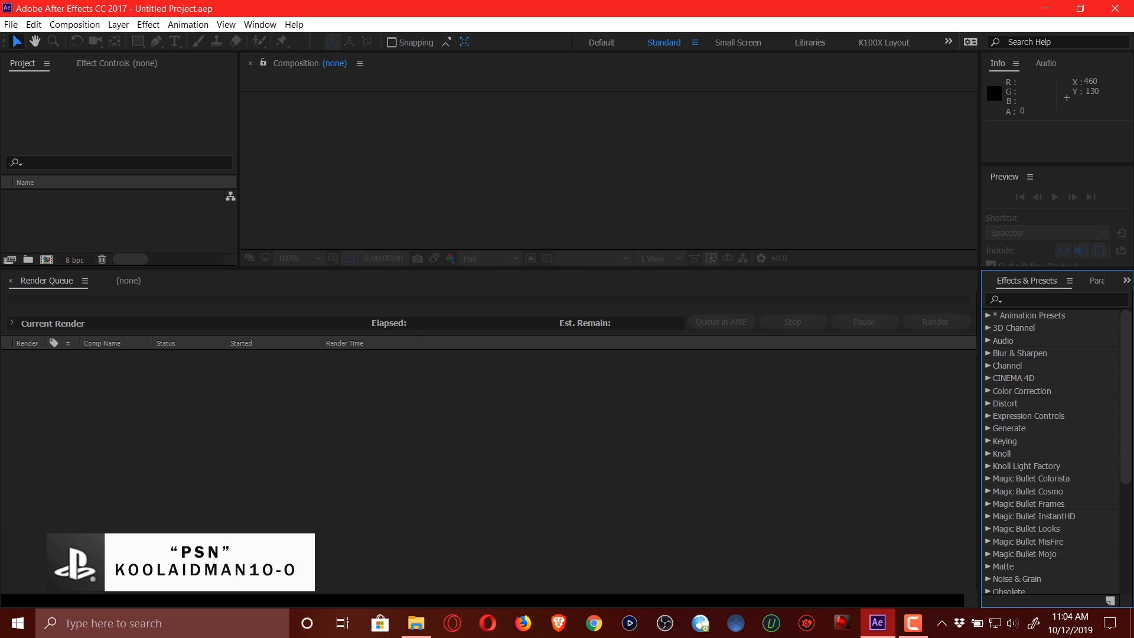
click(1126, 279)
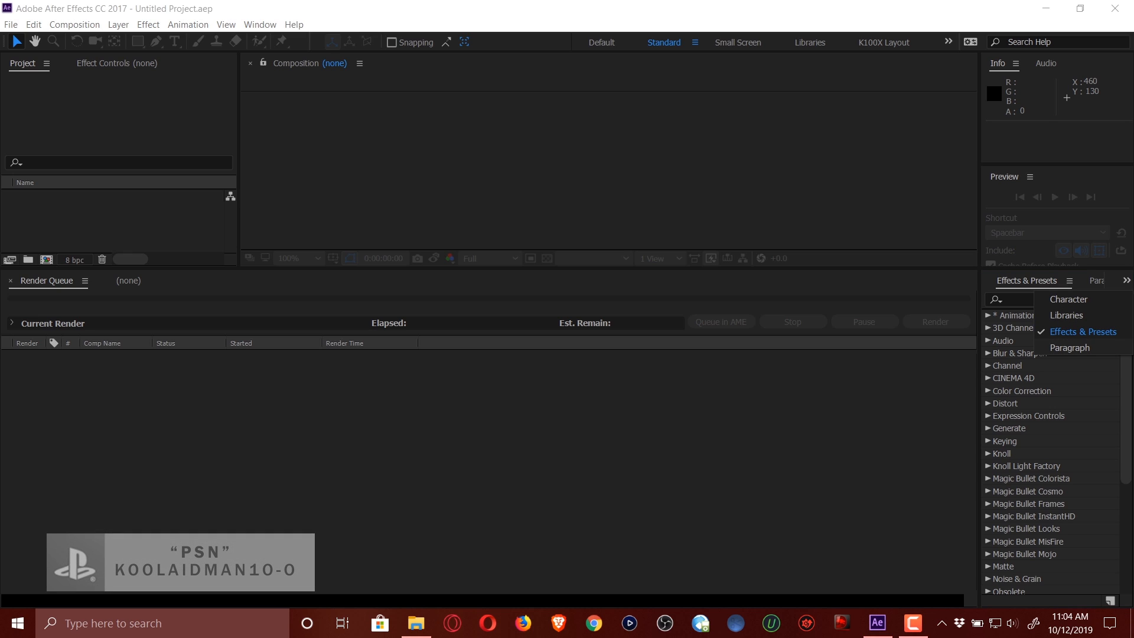
key(Escape)
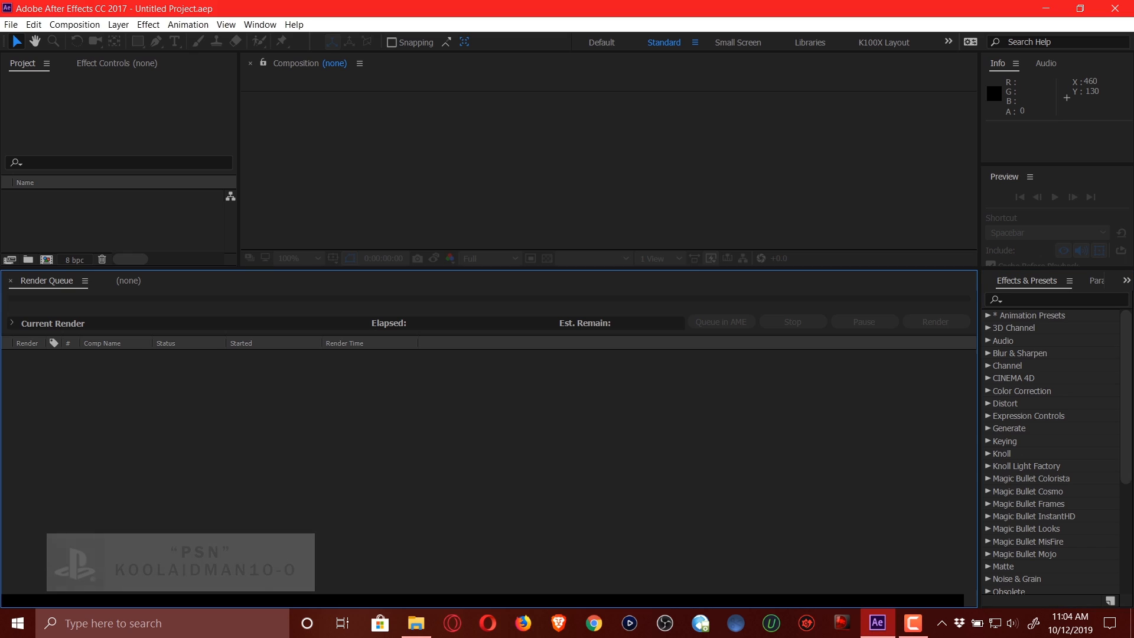
drag(1125, 402, 1125, 513)
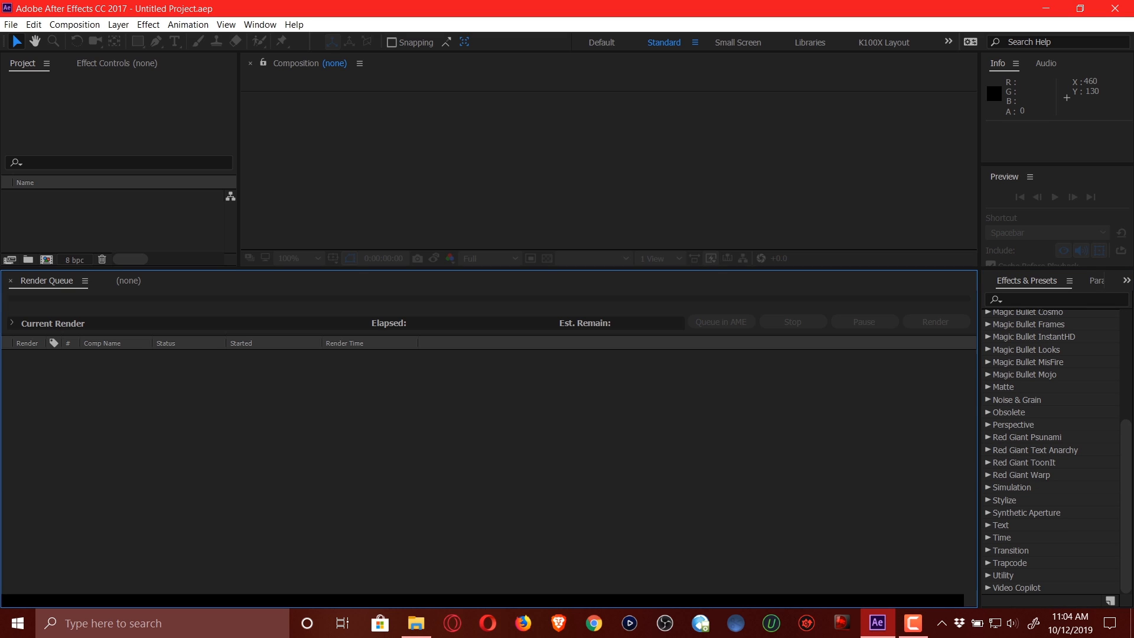
Enlarge the Project and Composition panels by shrinking the Render Queue area, and bring up the Character panel.
drag(297, 268, 316, 358)
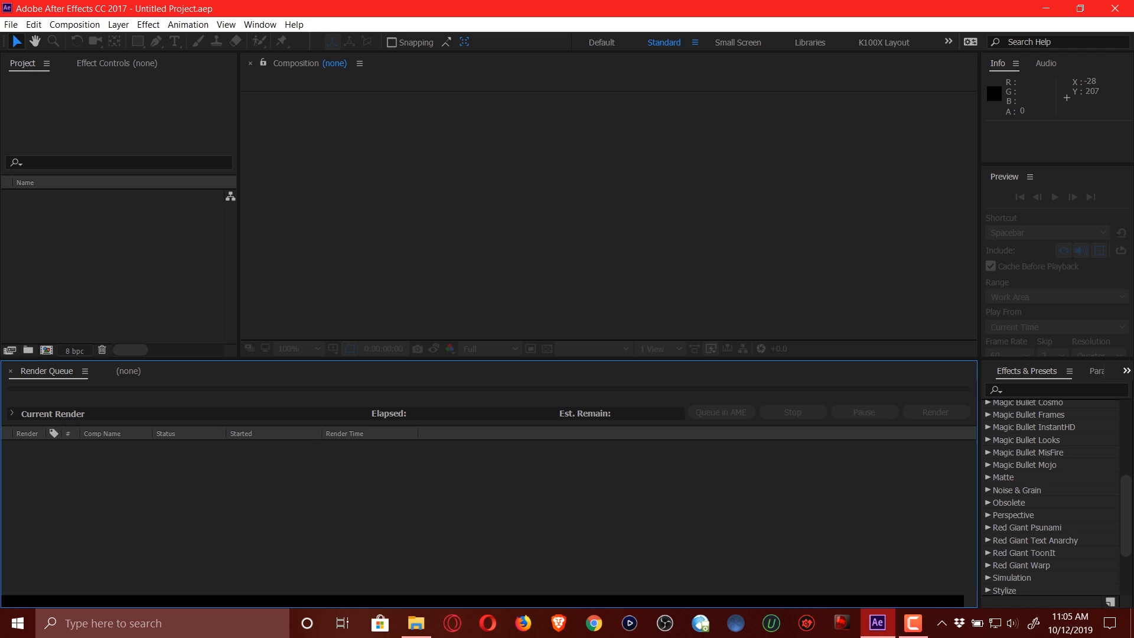
click(1126, 371)
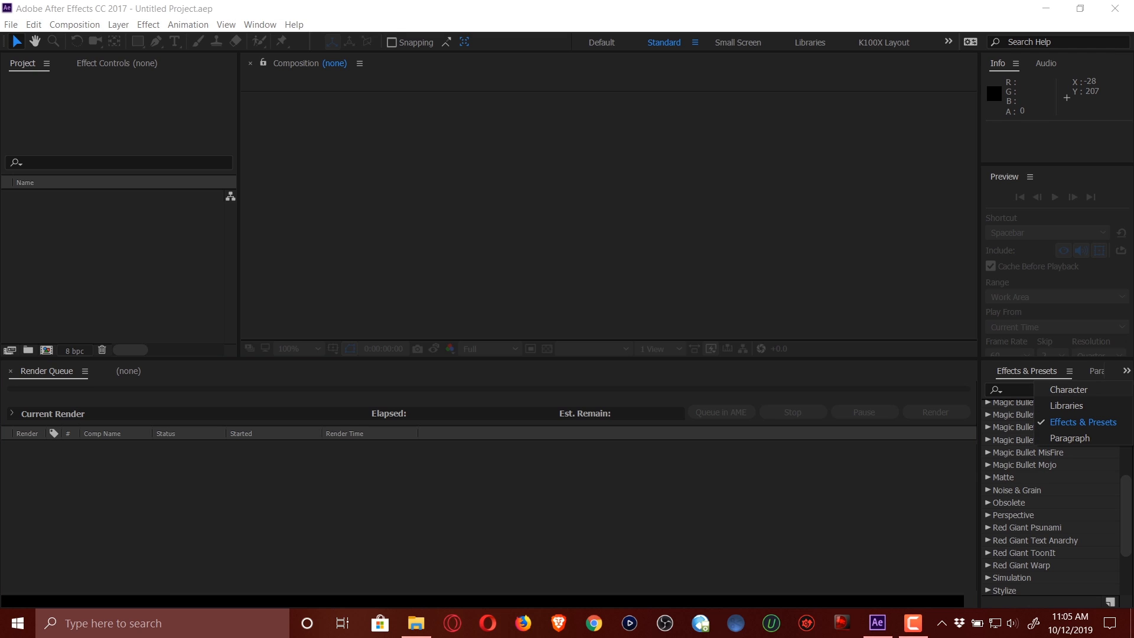
click(1068, 391)
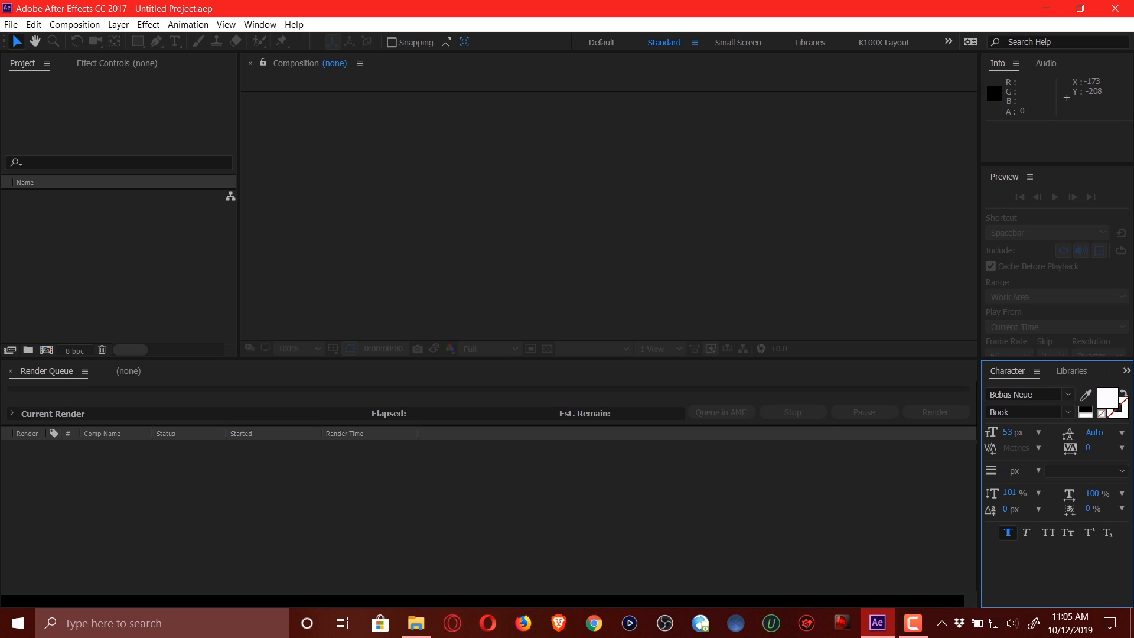
Try the Motion Tracking workspace and return to the Standard workspace.
click(260, 24)
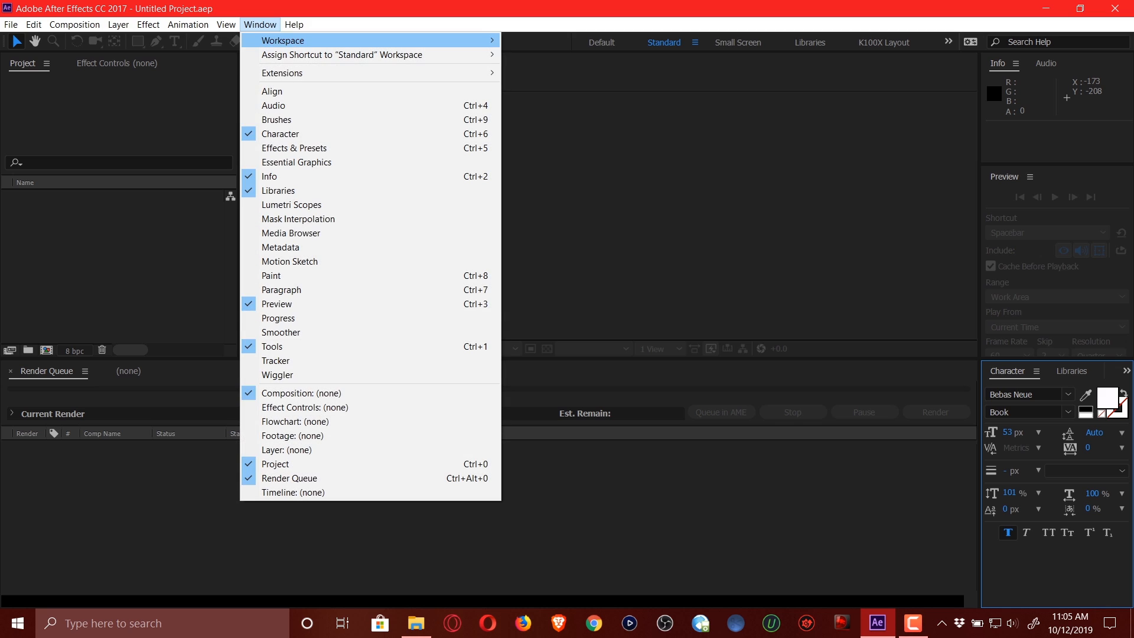
mouse_move(354, 40)
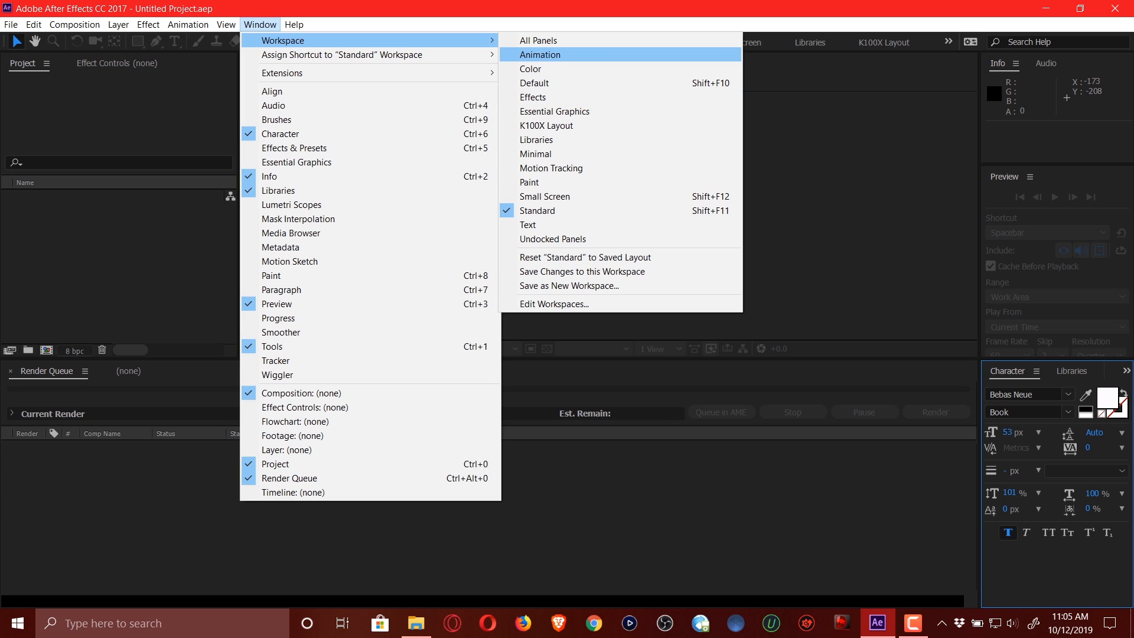
key(Return)
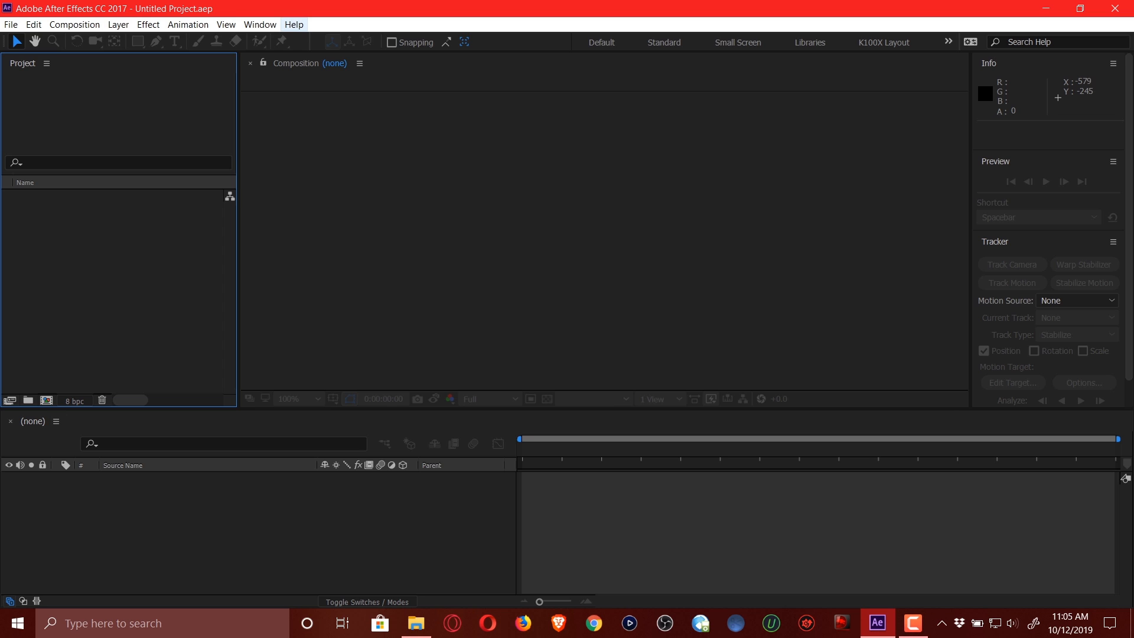
click(260, 24)
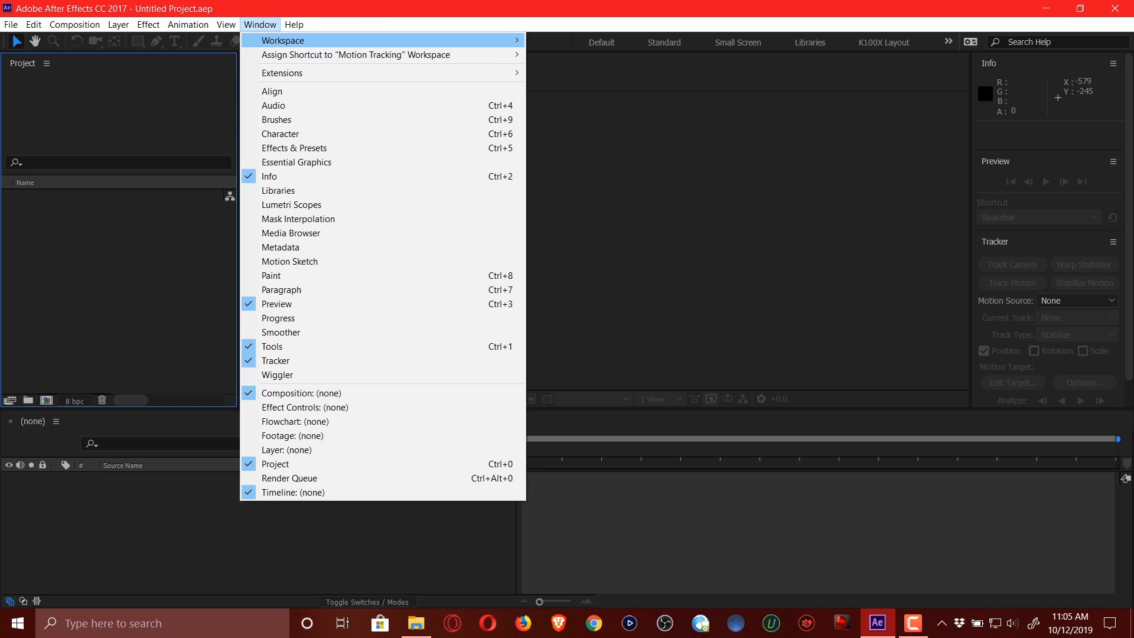
click(562, 210)
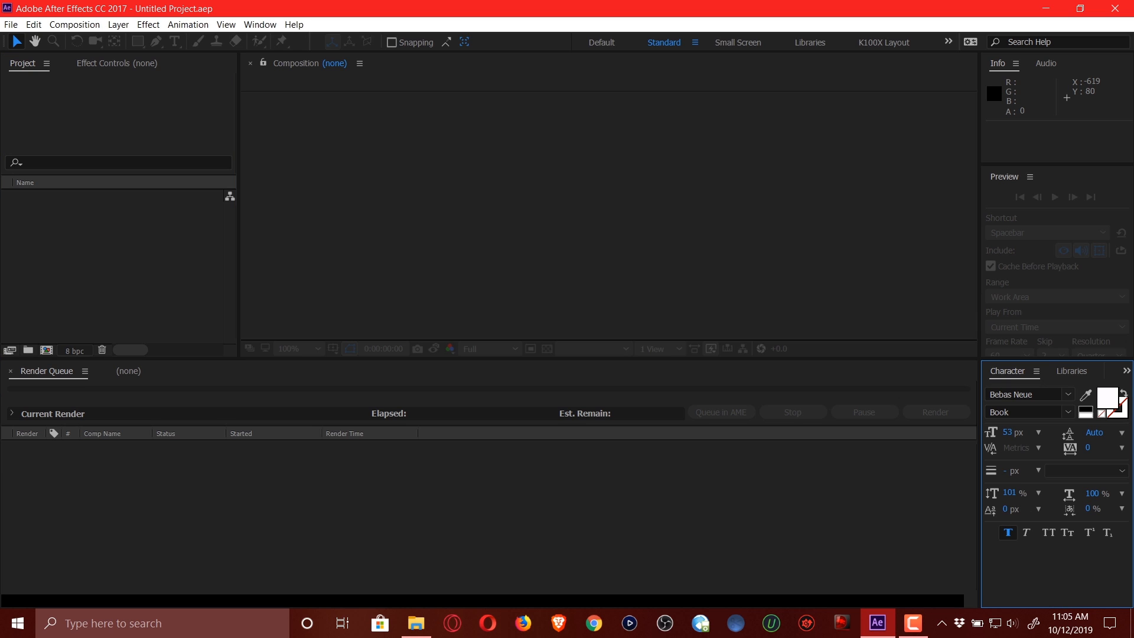
Switch to File Explorer and browse the PHOTOSHOP CREATER (G:) drive through AFTER EFFECTS RENDERS to the inner 2K MIXTAPE CLIPS folder.
click(416, 622)
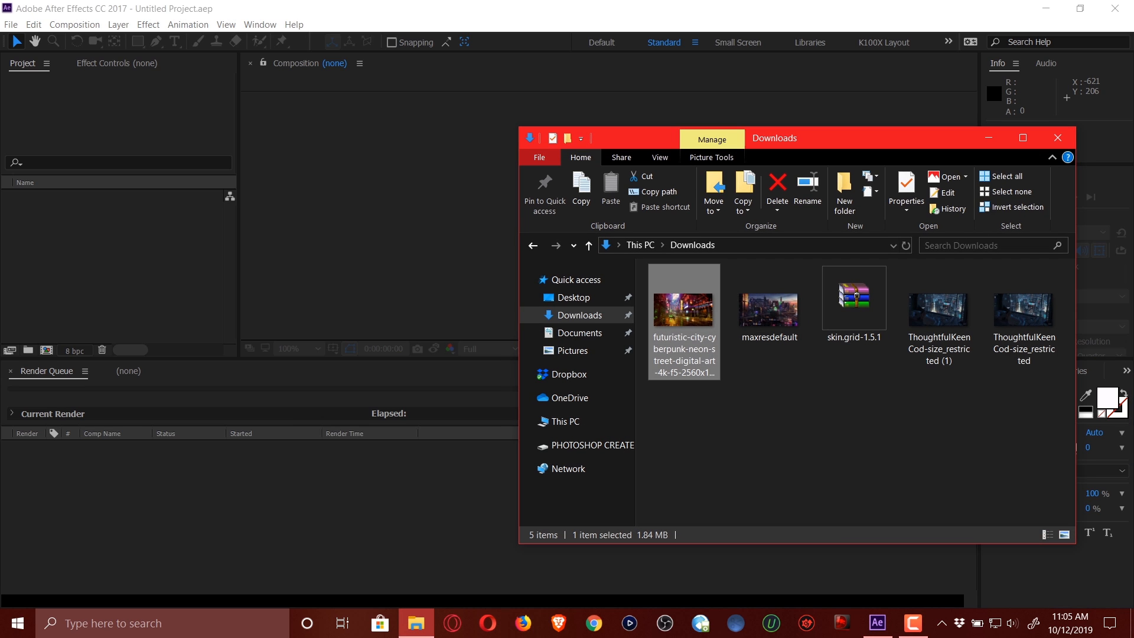
click(572, 297)
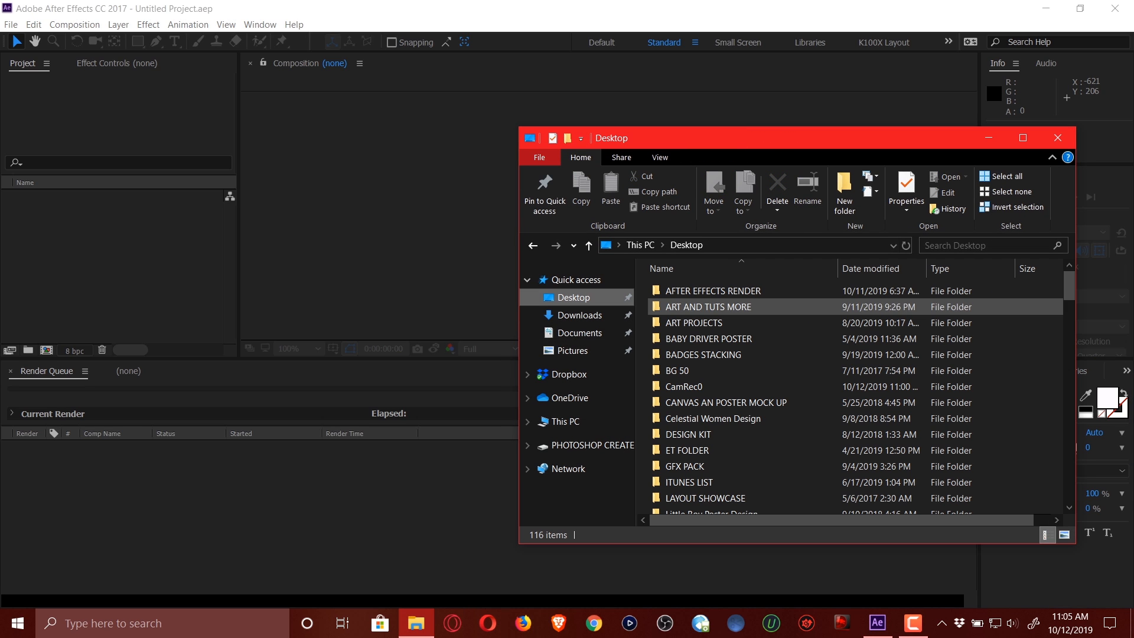
click(590, 444)
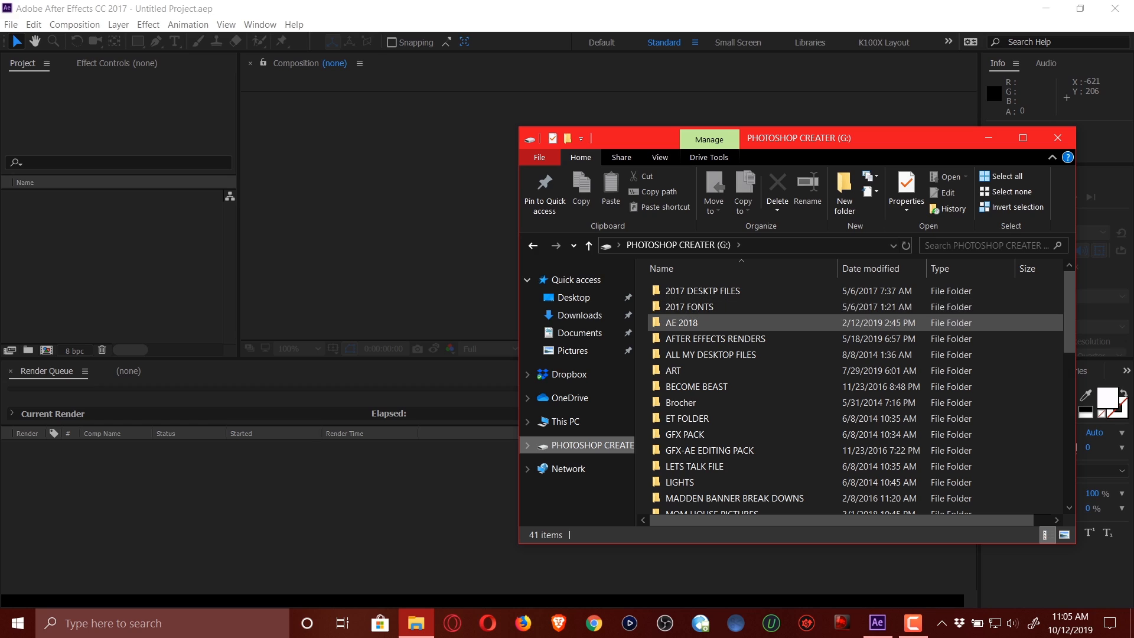
click(715, 338)
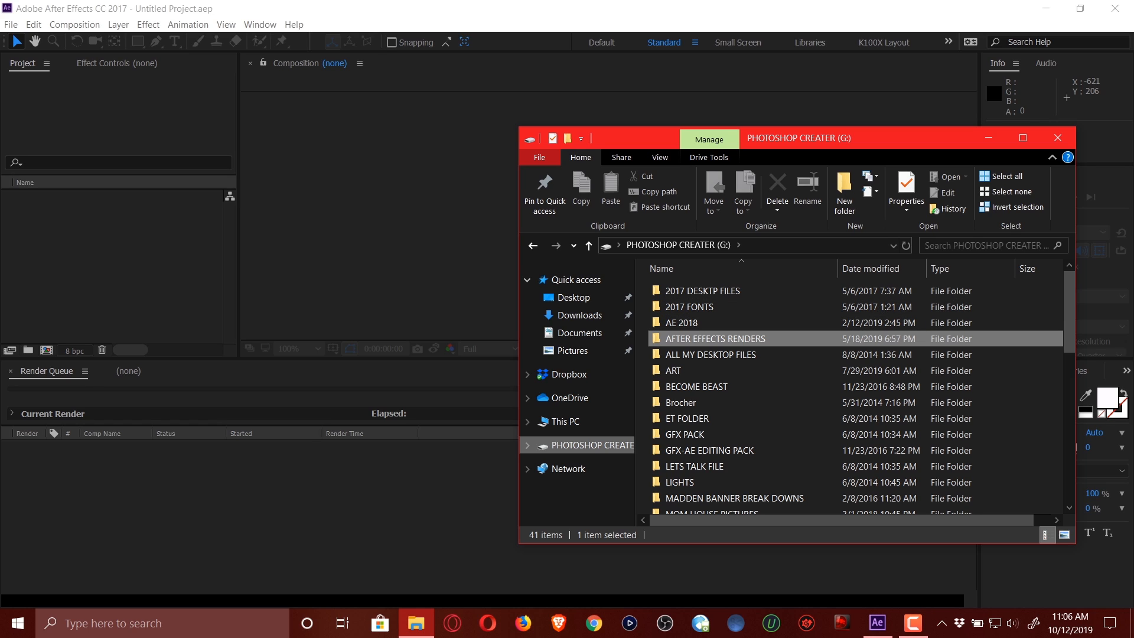
double_click(750, 339)
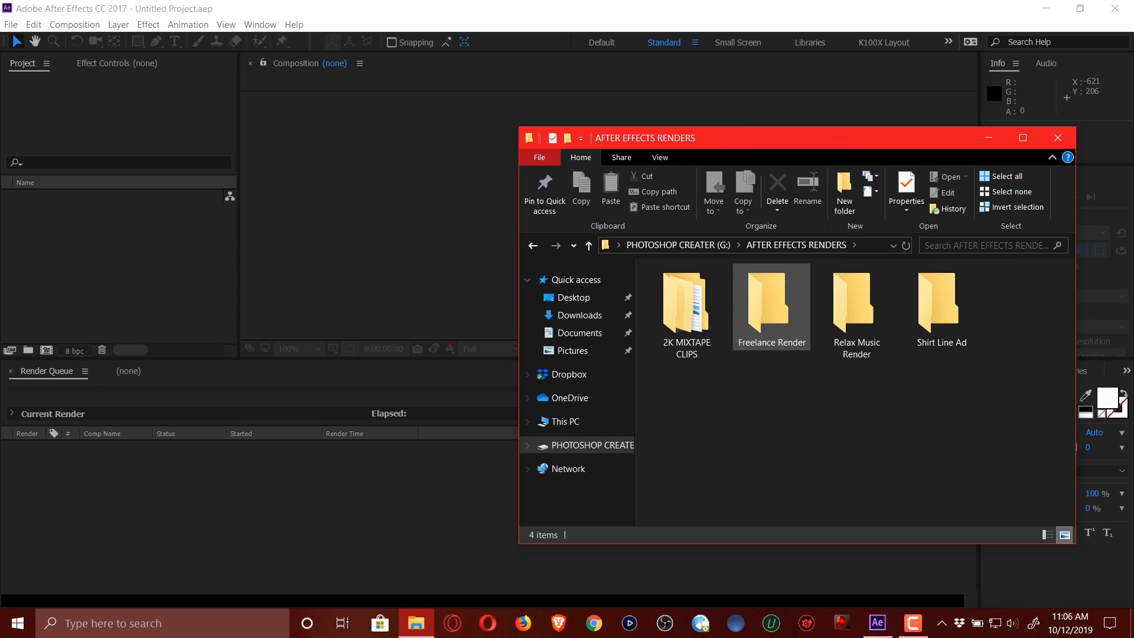
double_click(686, 310)
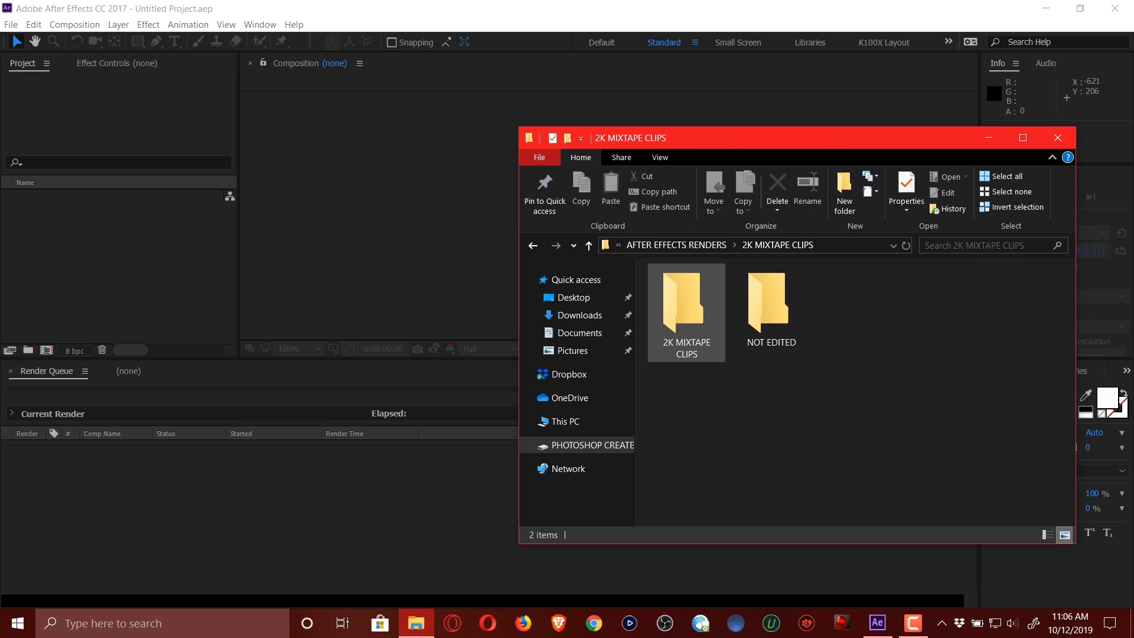
double_click(686, 310)
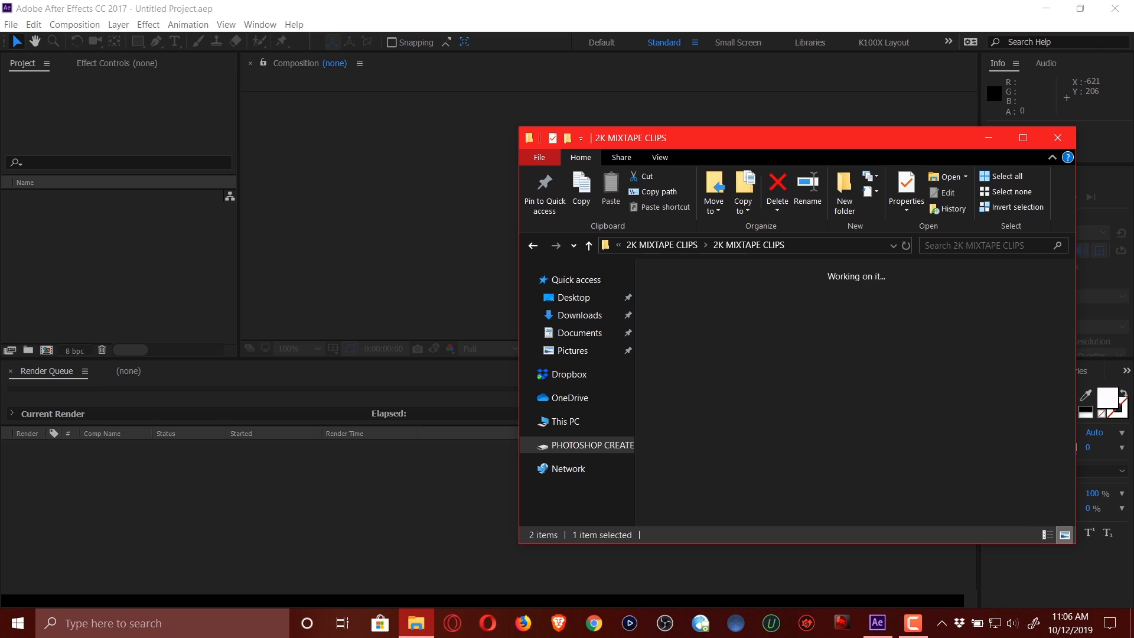
Go back one folder, open NOT EDITED, and display its video clips as large icons.
key(alt+Left)
click(774, 308)
double_click(771, 307)
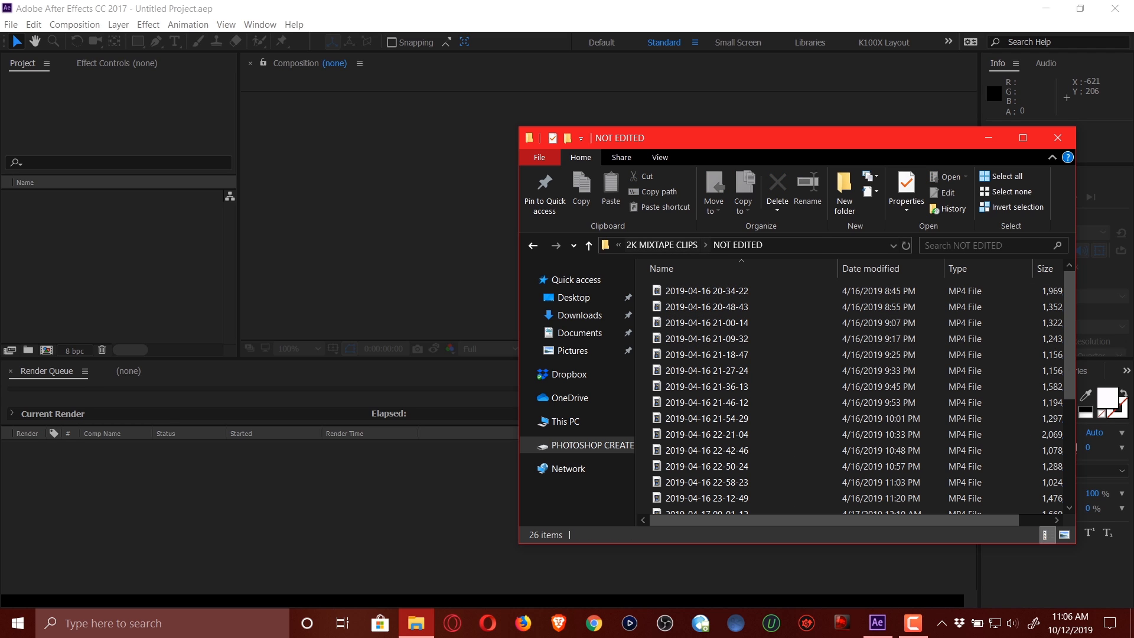
click(659, 157)
click(745, 177)
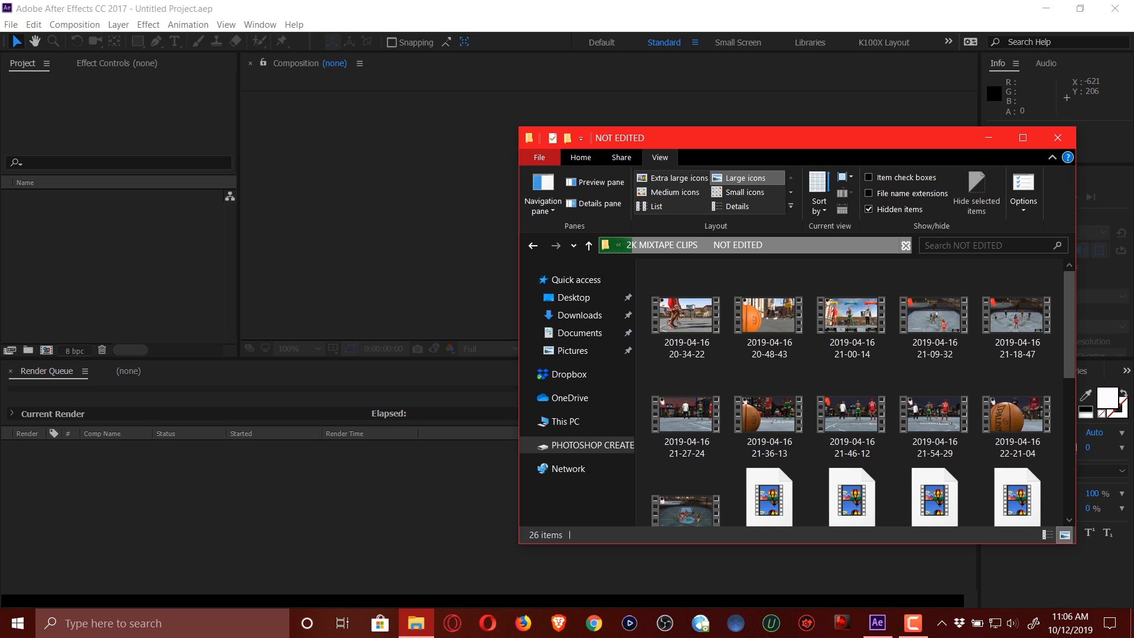
Return to After Effects and view the list of available workspaces without changing the current one.
click(160, 124)
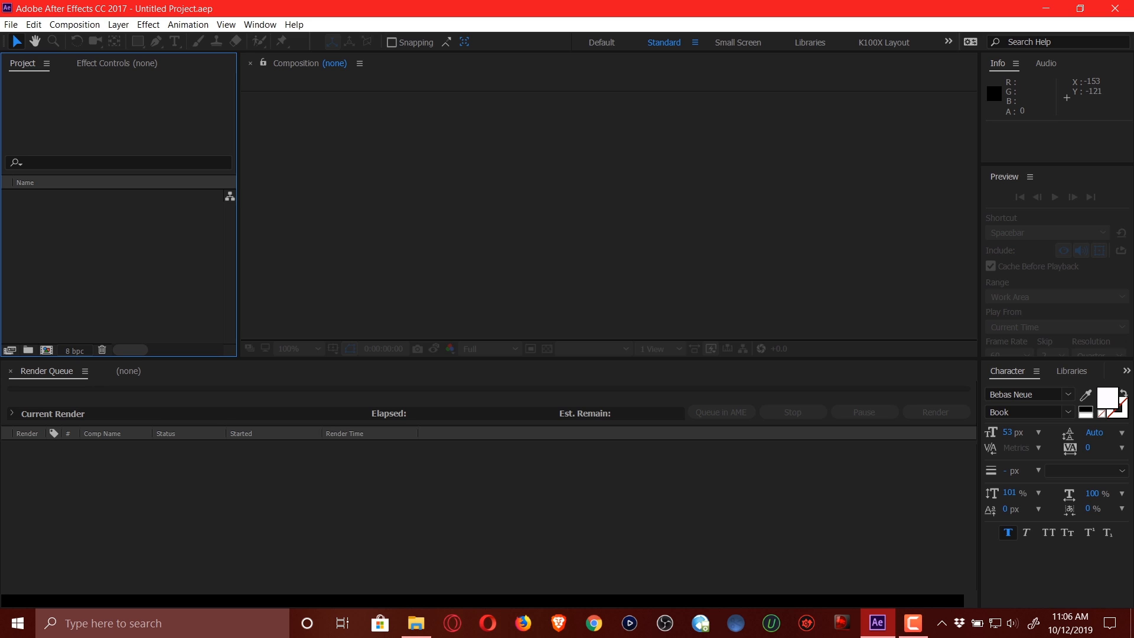
click(259, 24)
mouse_move(283, 41)
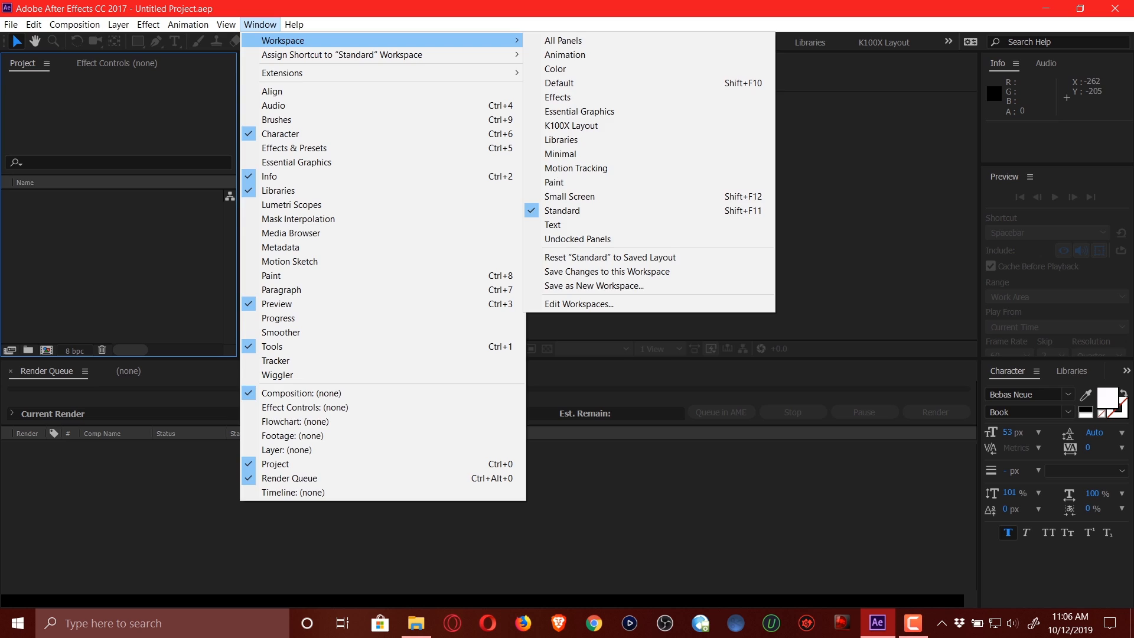
click(827, 274)
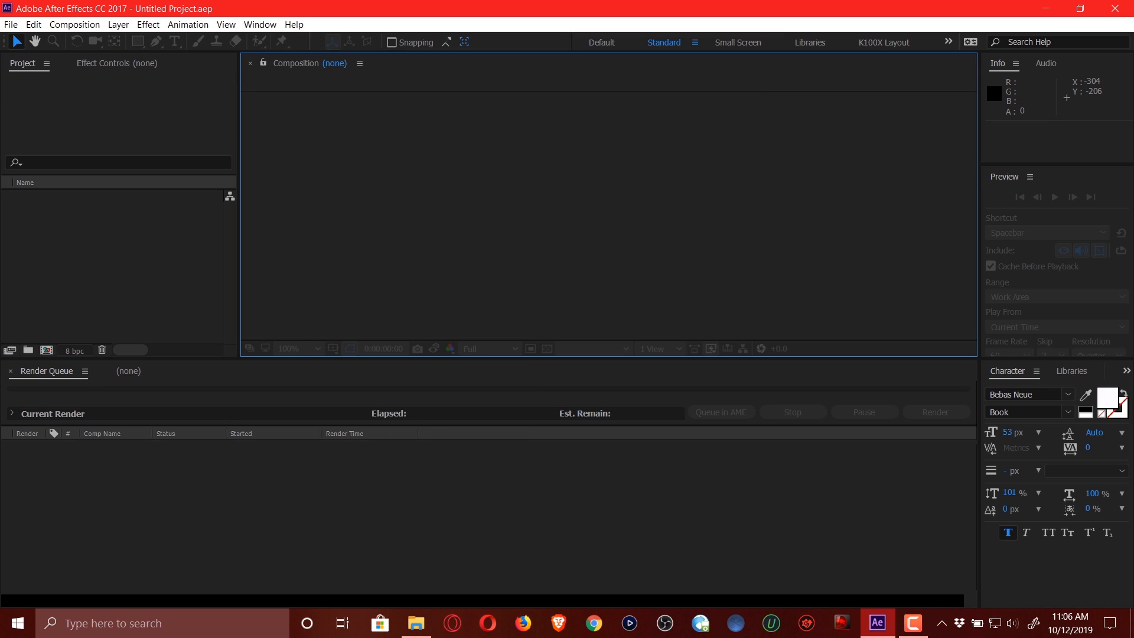
Create a new composition with the DVCPRO HD 1080 29.97 preset, keeping the default name and duration.
click(75, 25)
click(83, 38)
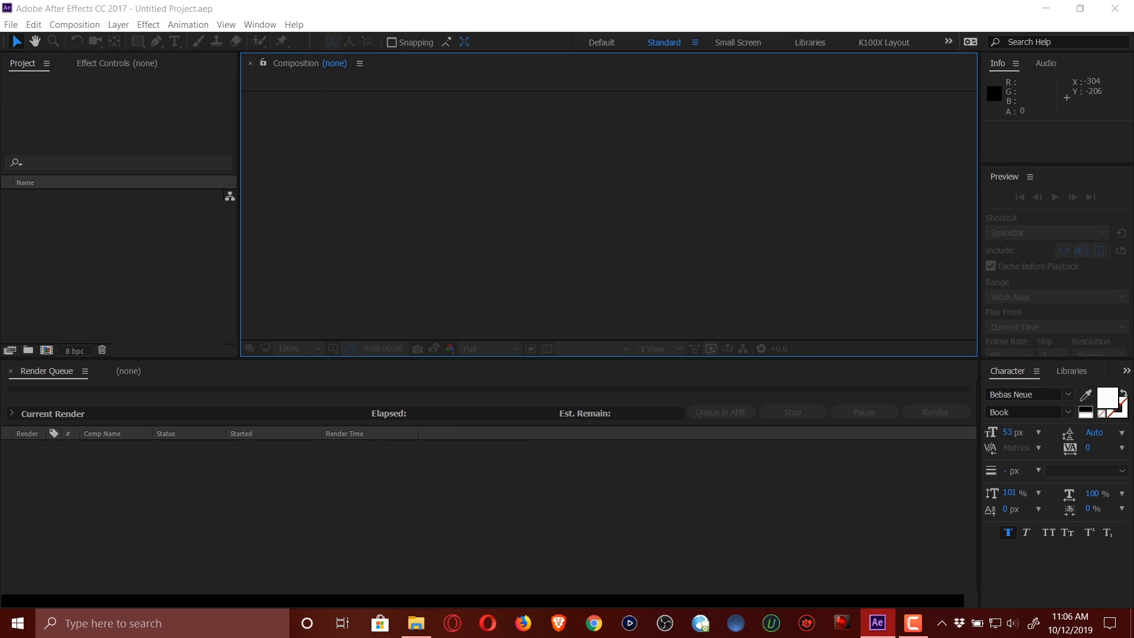
click(756, 228)
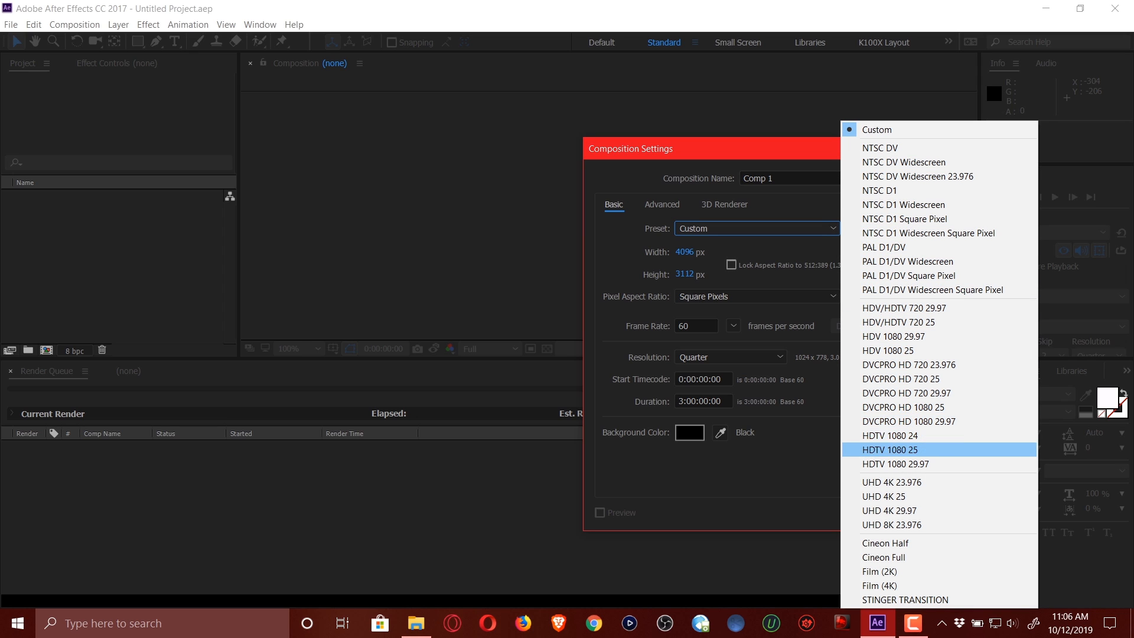
click(908, 421)
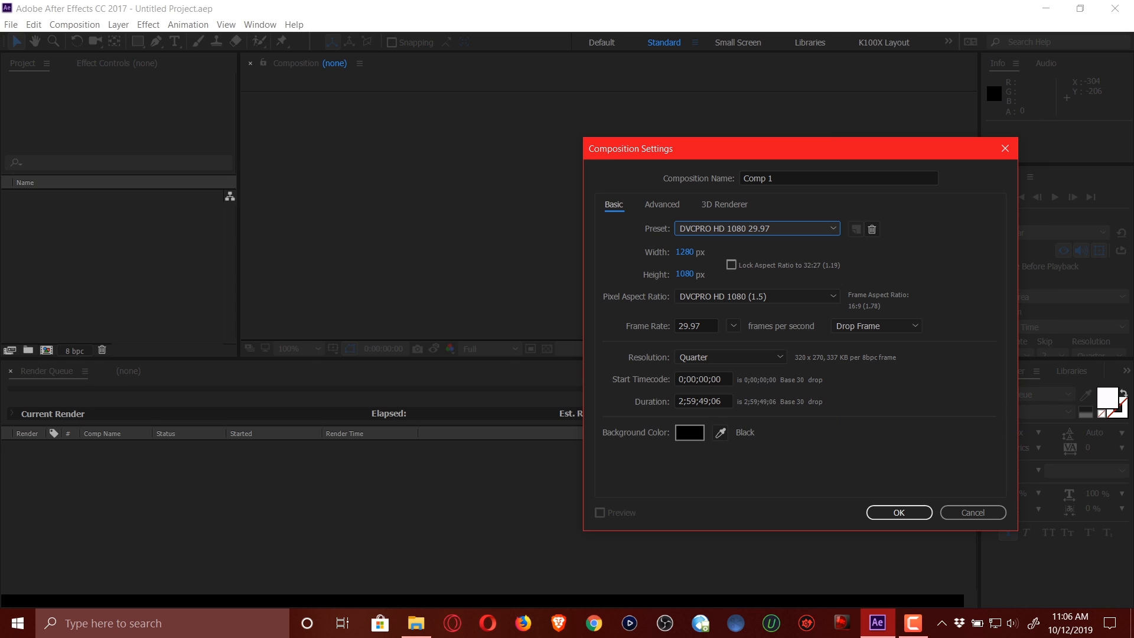
click(681, 401)
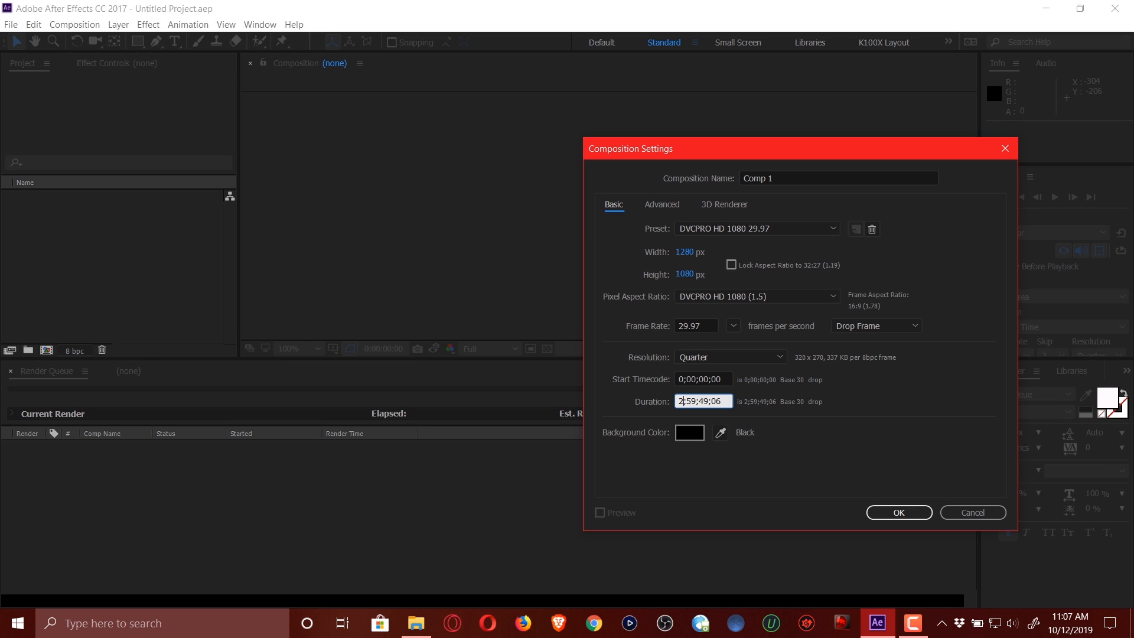
key(Return)
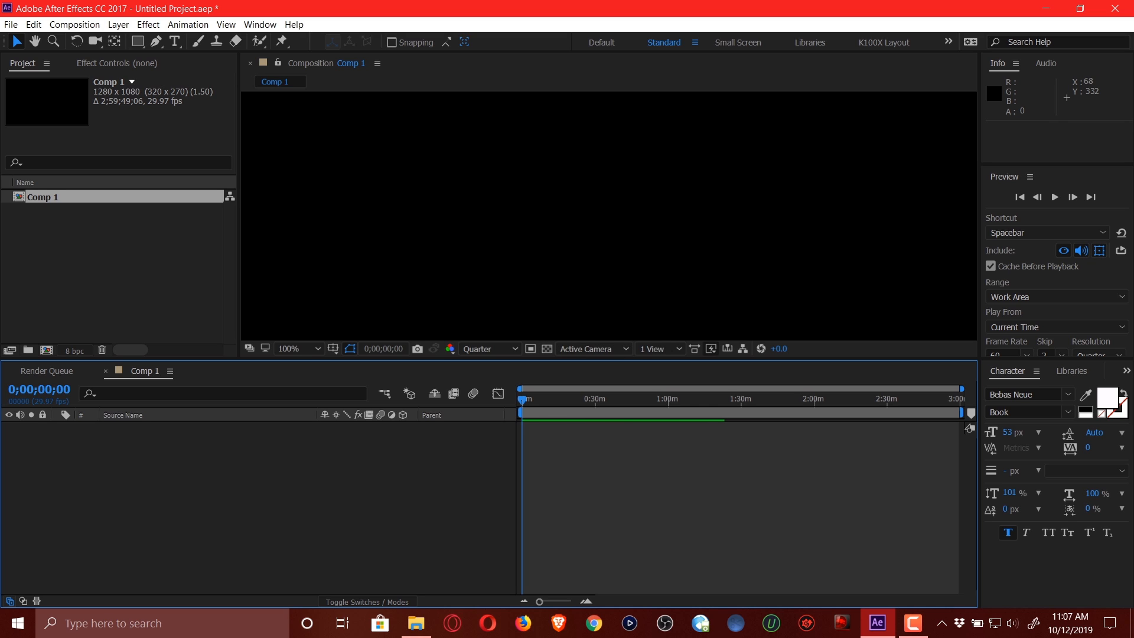
Review the composition settings of Comp 1 and close them without making changes.
click(75, 24)
click(112, 59)
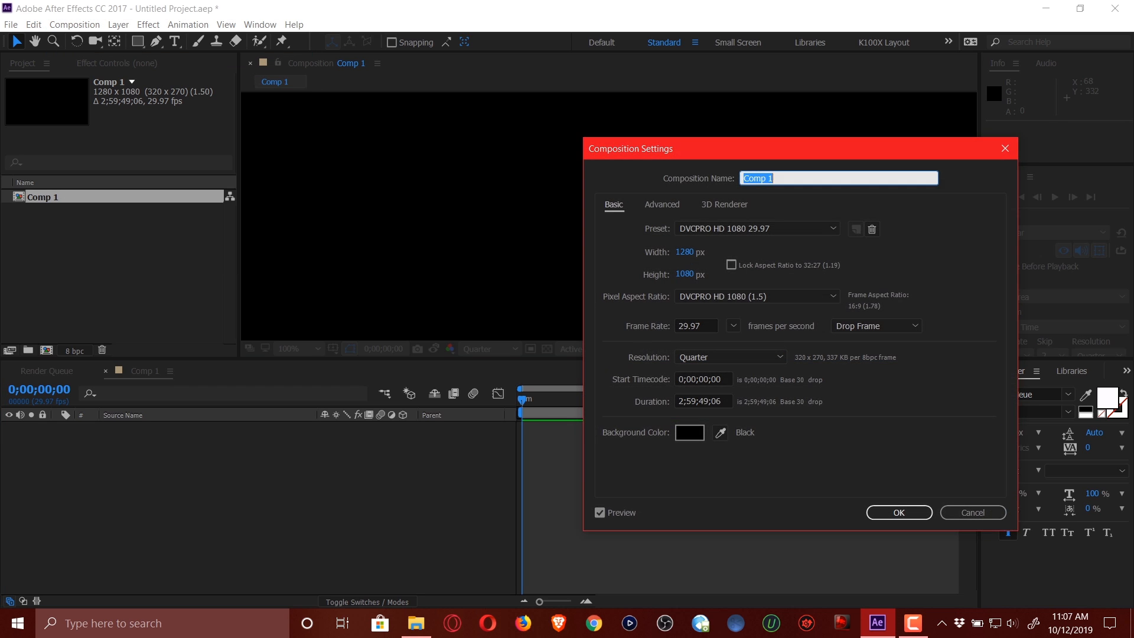
click(899, 512)
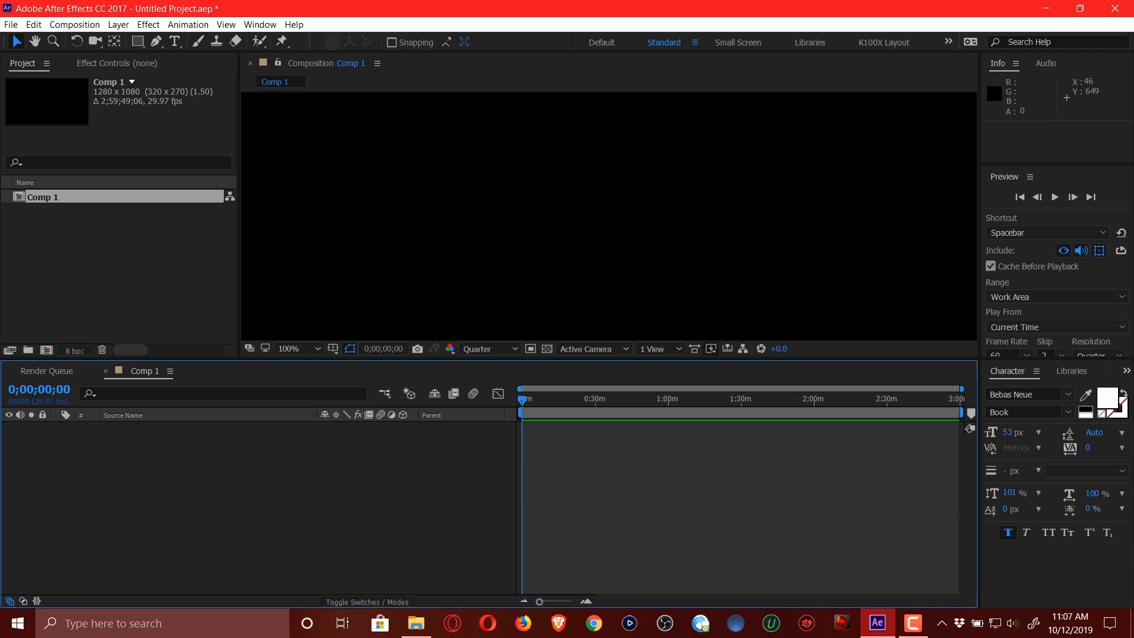
Make the composition viewer taller and zoom it to 50% so the whole frame of Comp 1 fits.
scroll(1057, 266, down, 1)
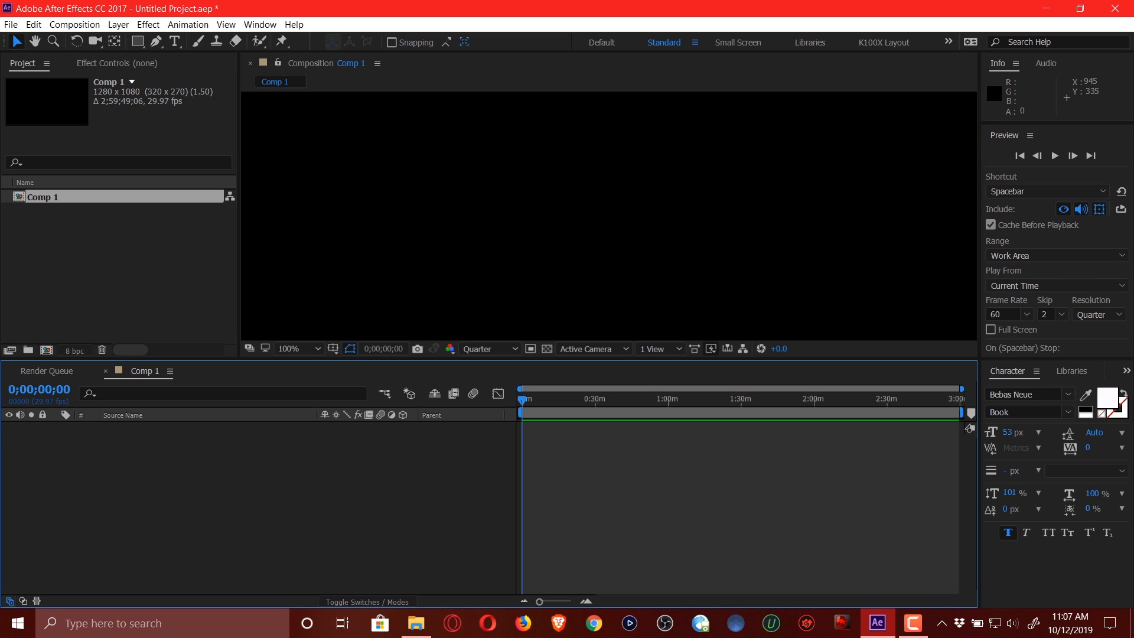
drag(1054, 358, 1054, 477)
scroll(711, 295, down, 4)
scroll(711, 295, up, 3)
scroll(711, 295, up, 2)
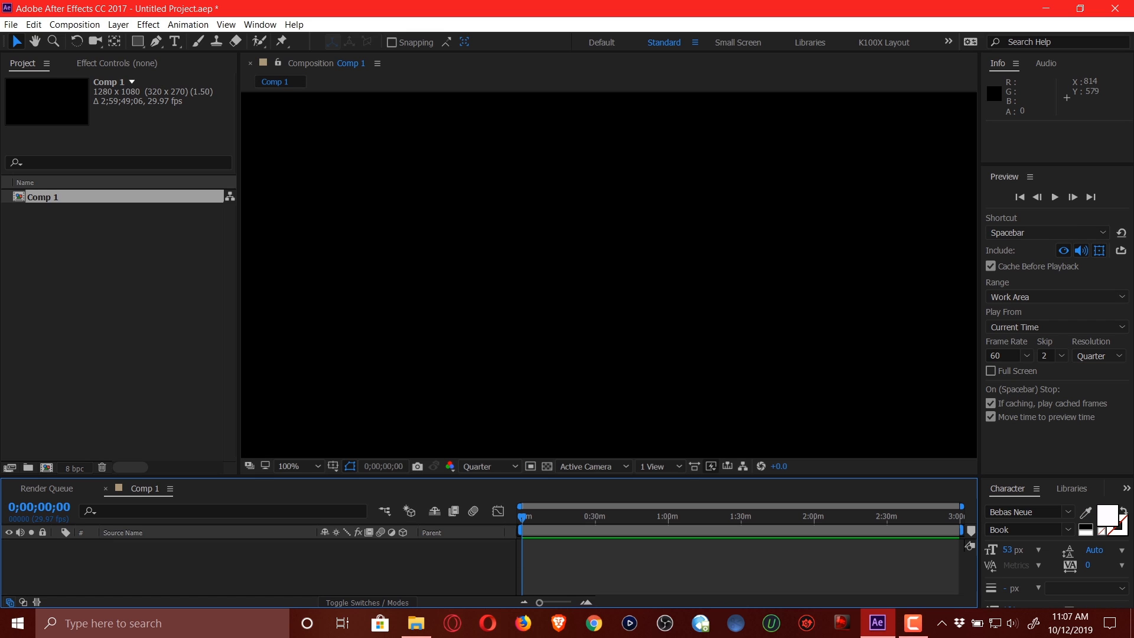
scroll(712, 298, down, 2)
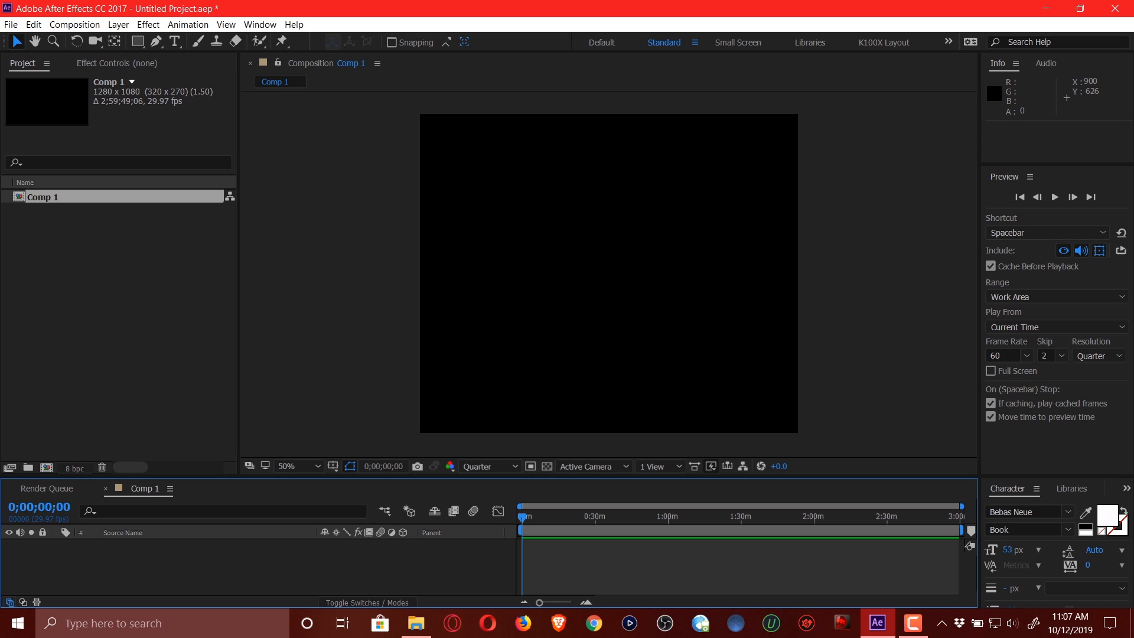
scroll(711, 298, up, 1)
Change the Comp 1 preset to HDV/HDTV 720 29.97 in the composition settings.
click(74, 24)
click(111, 59)
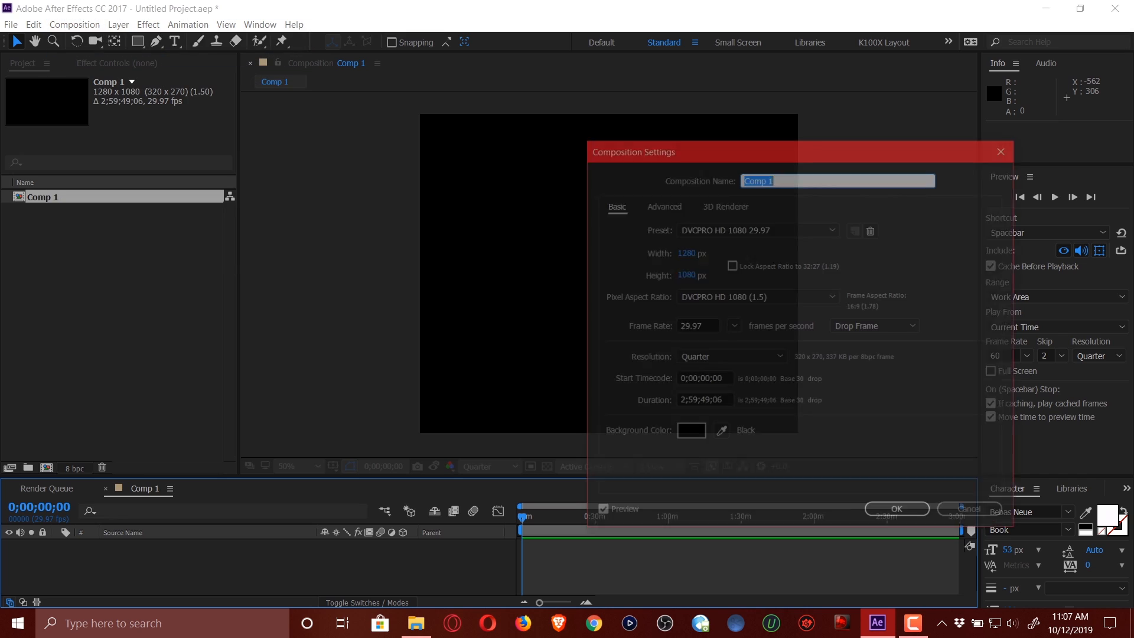
click(833, 228)
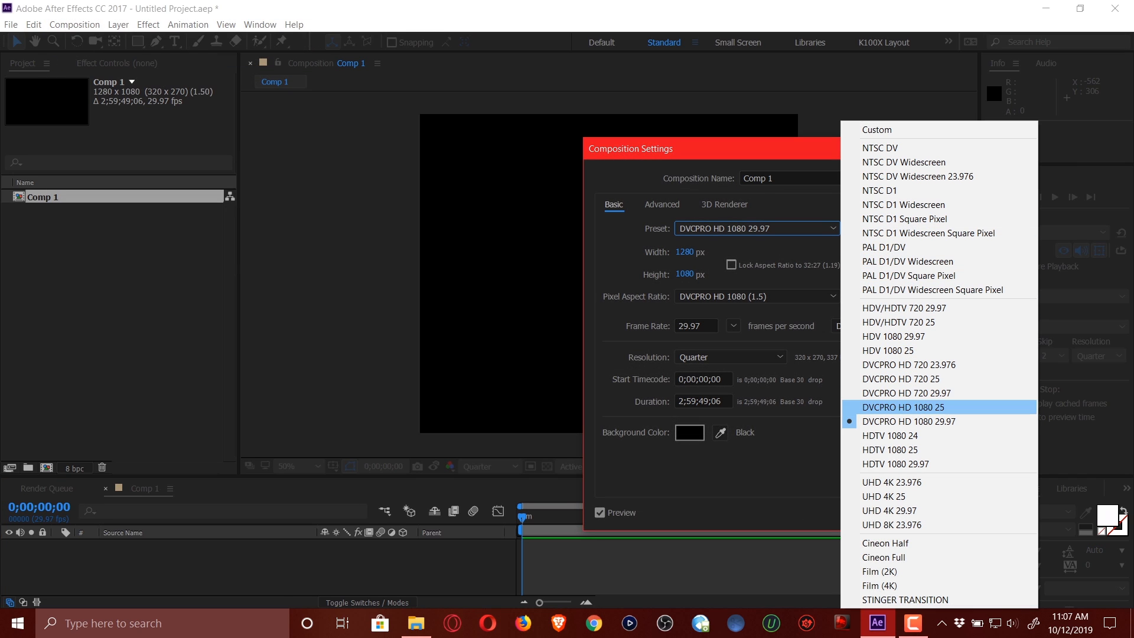
click(904, 307)
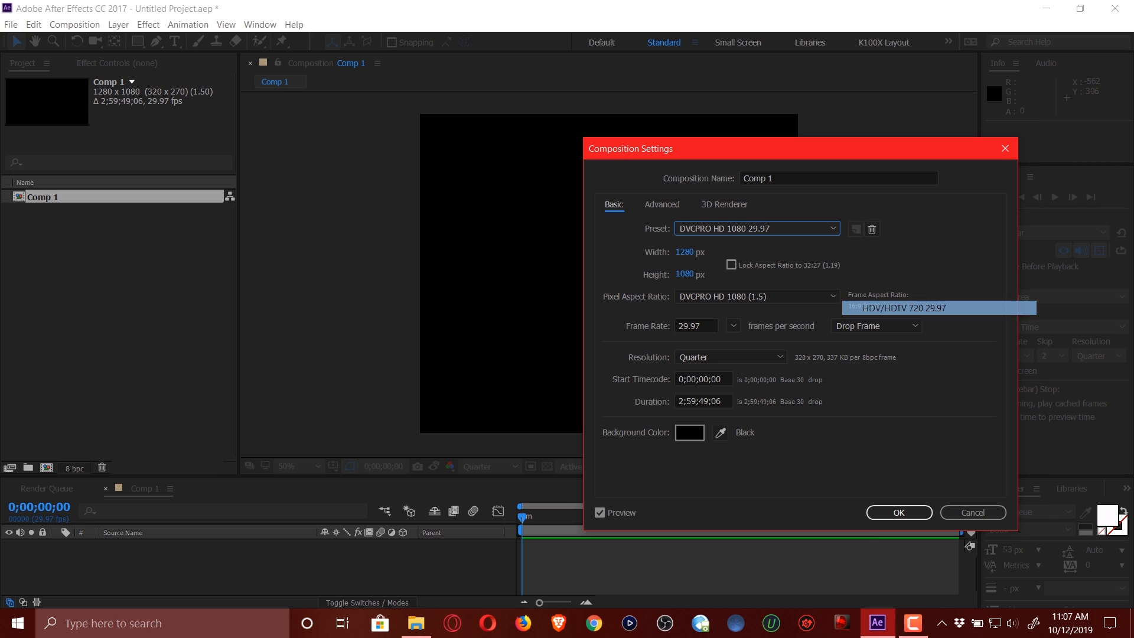
key(Return)
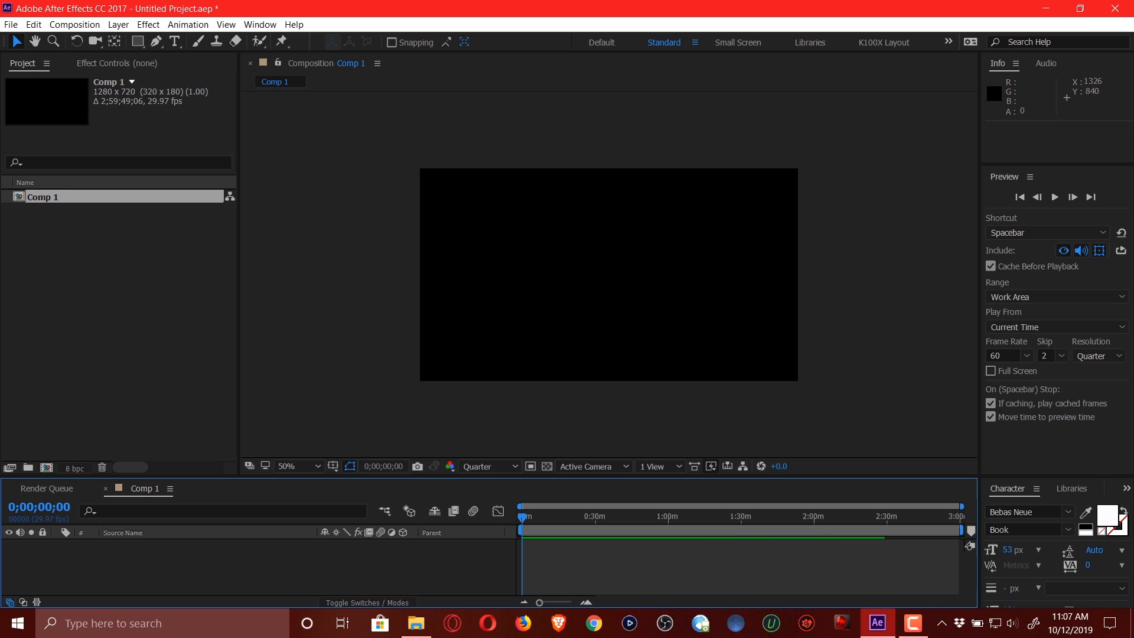
Set the composition viewer's resolution to Quarter.
scroll(650, 282, up, 2)
scroll(648, 283, down, 3)
click(489, 466)
click(493, 543)
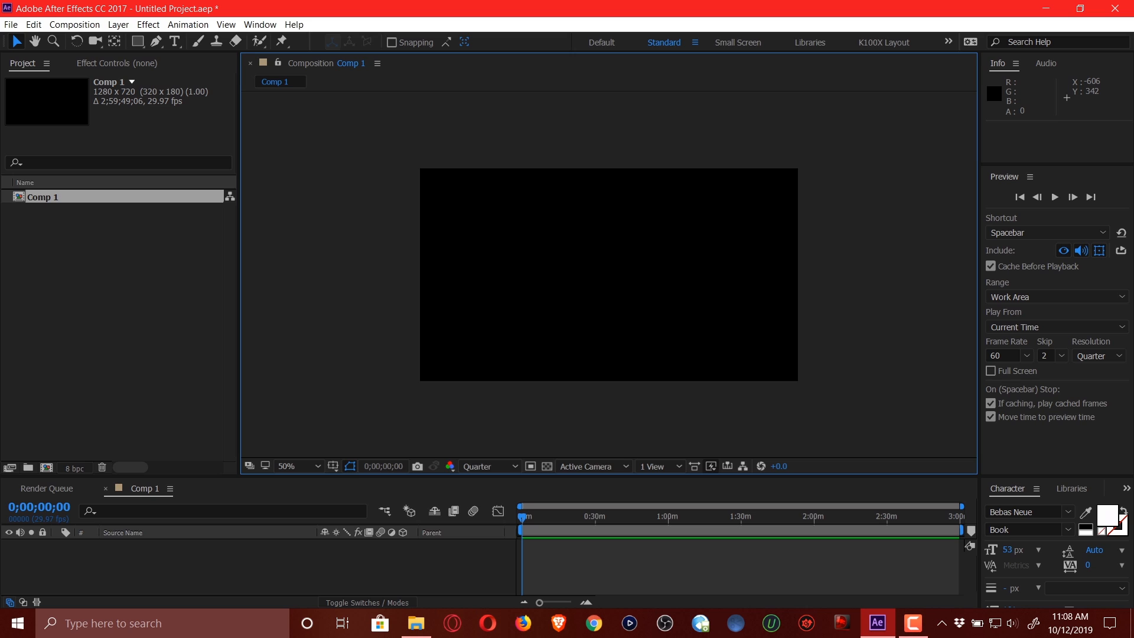
Adjust the boundary between viewer and timeline so the whole frame fits with more room for layers.
drag(537, 476, 537, 293)
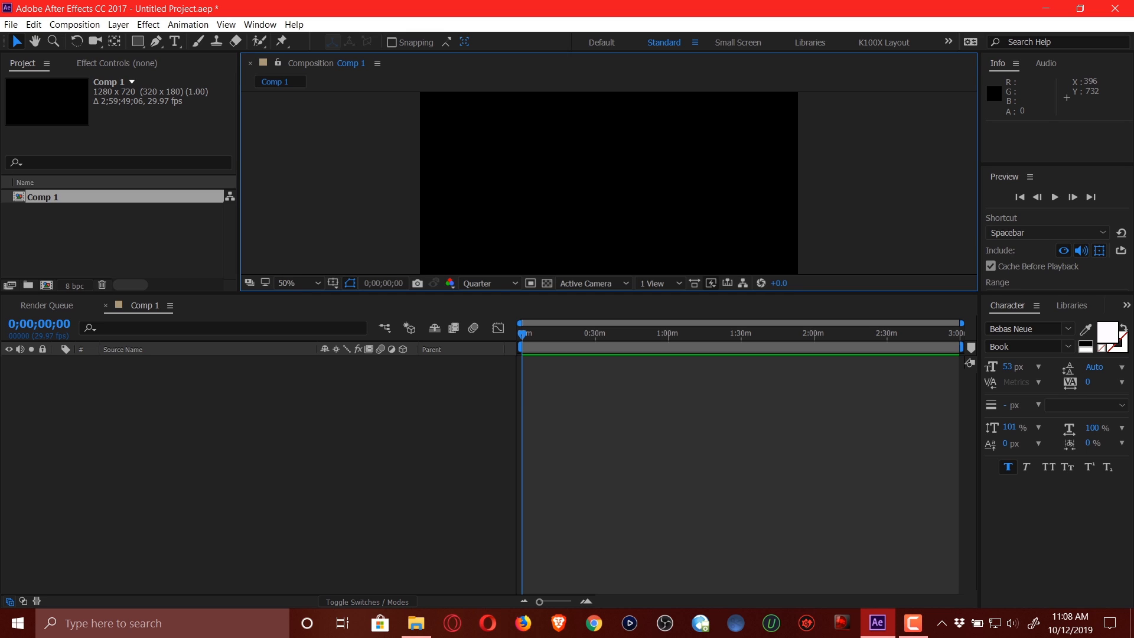
drag(537, 293, 537, 474)
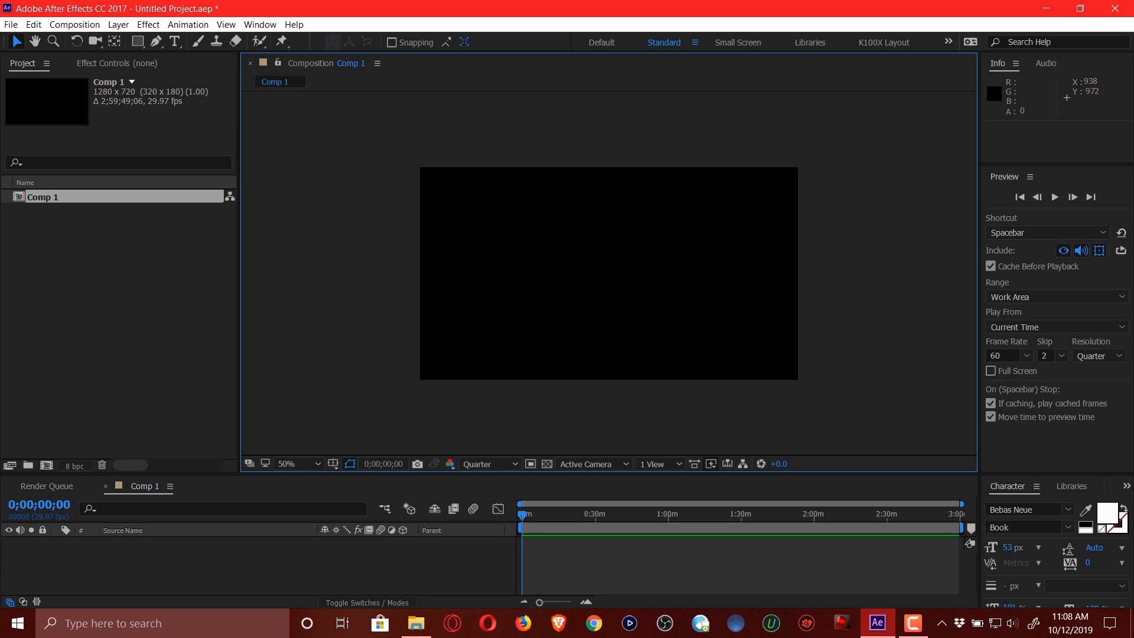
drag(697, 474, 697, 435)
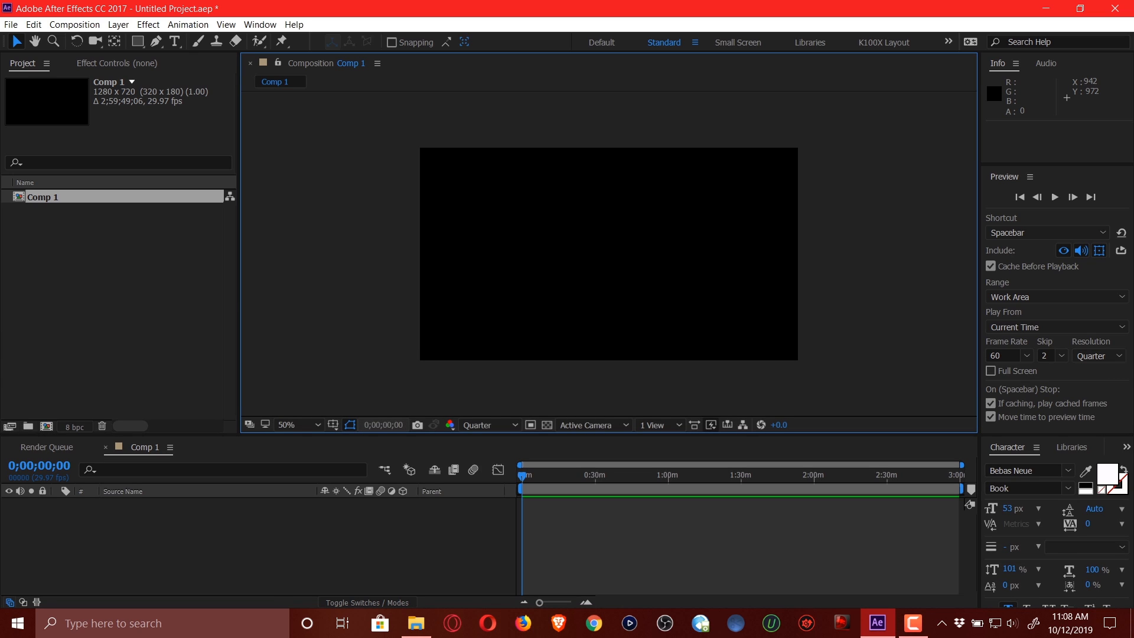
drag(698, 436, 698, 199)
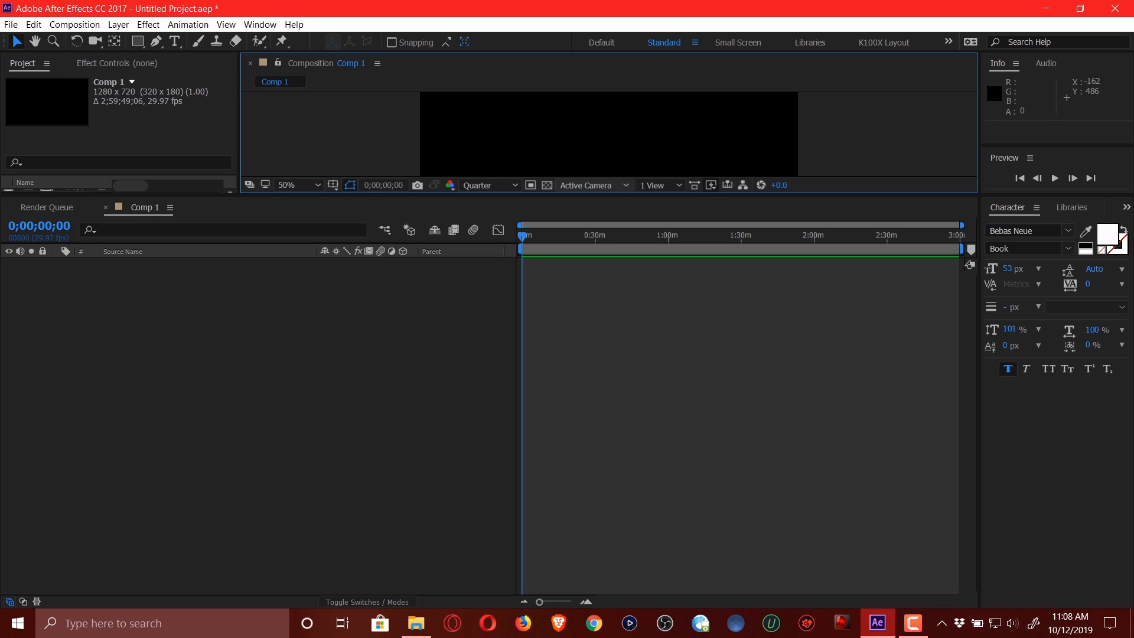
drag(602, 195, 602, 403)
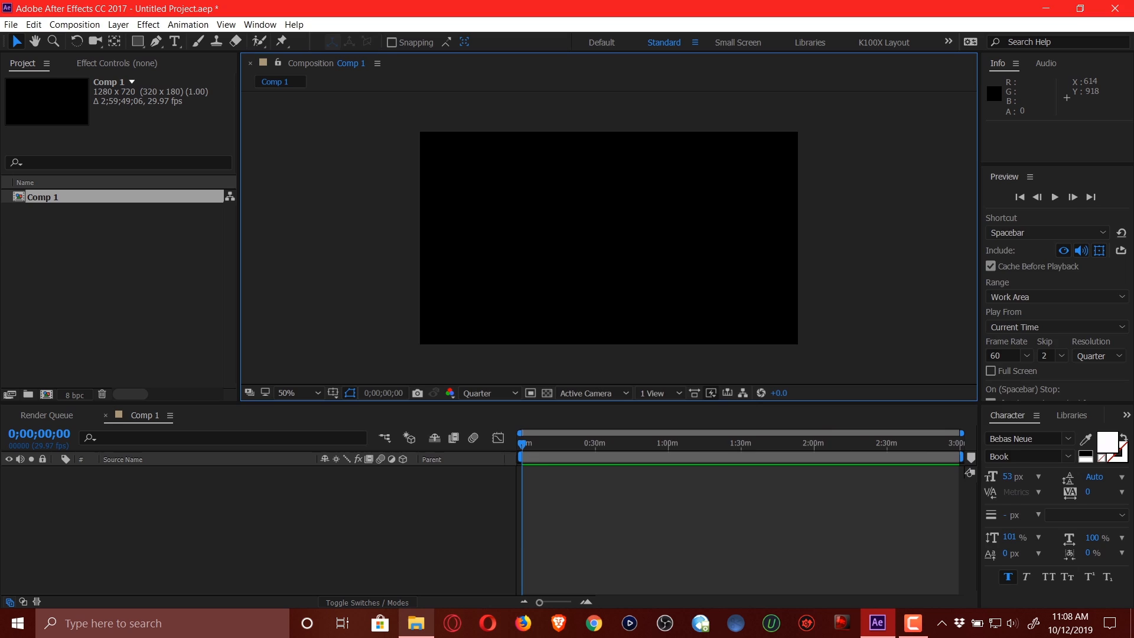
click(416, 623)
drag(686, 316, 157, 357)
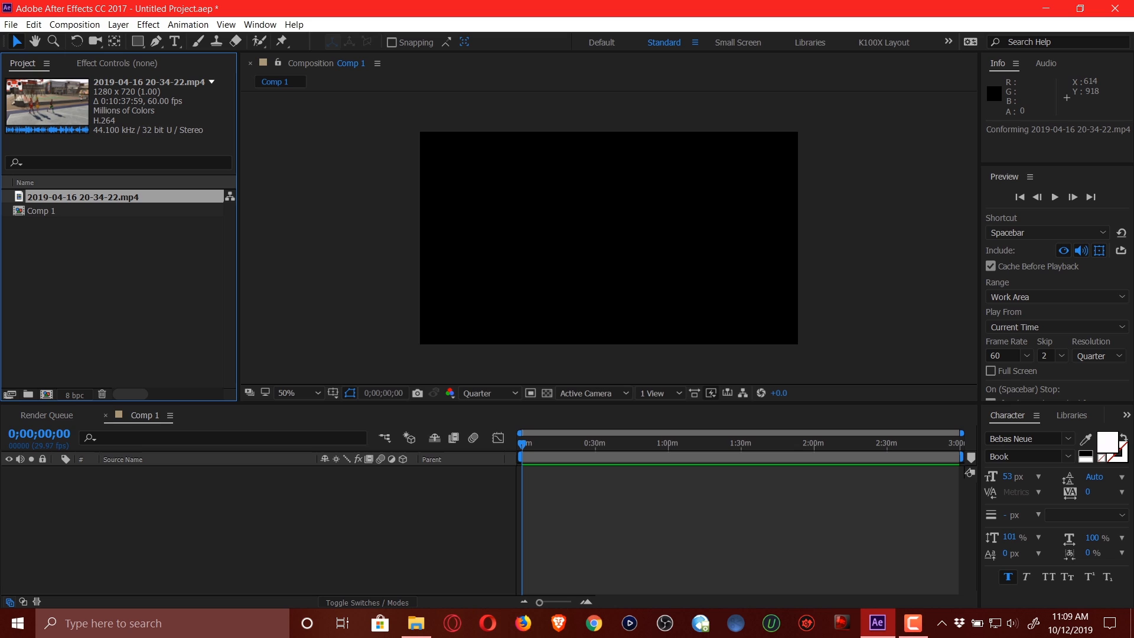
key(ctrl+slash)
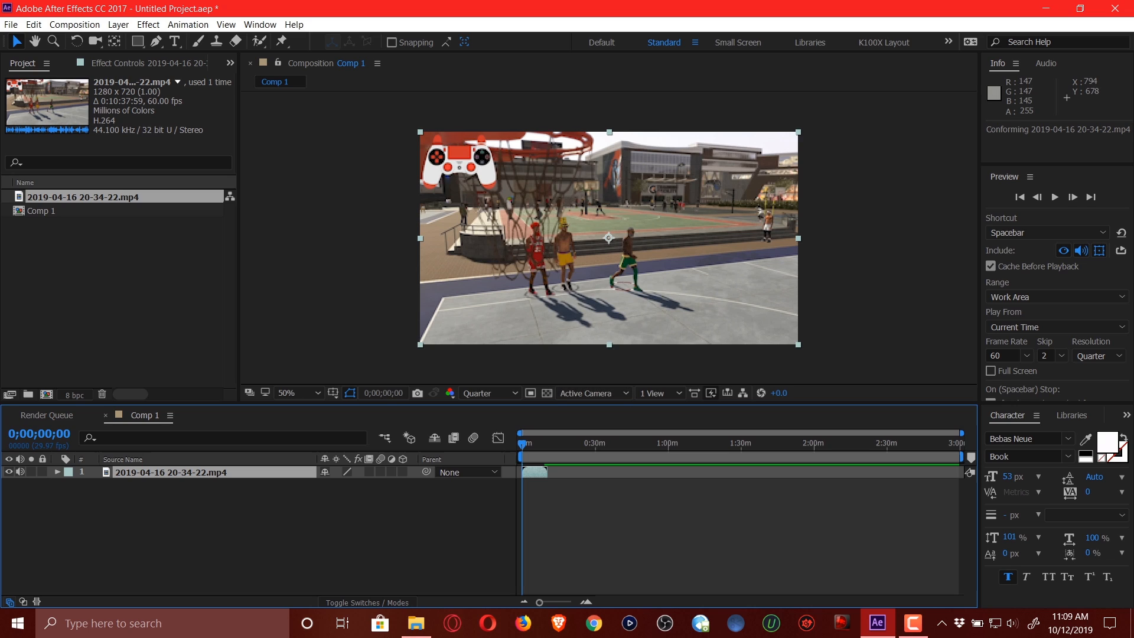
Set the composition viewer's resolution to Full and deselect the clip layer.
click(488, 392)
click(481, 427)
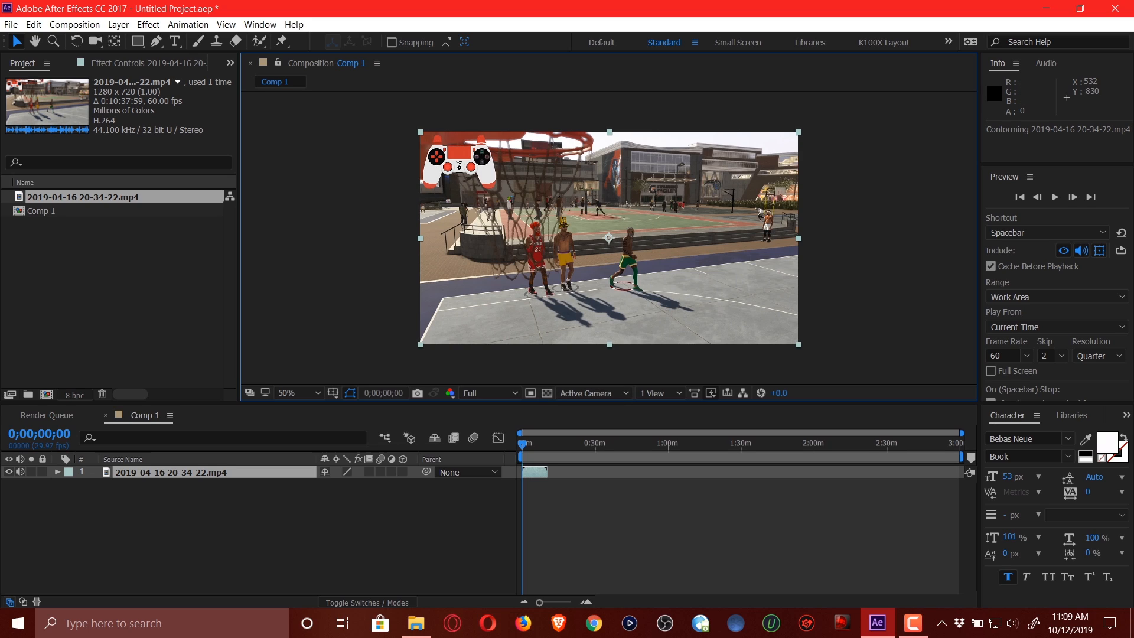
click(595, 525)
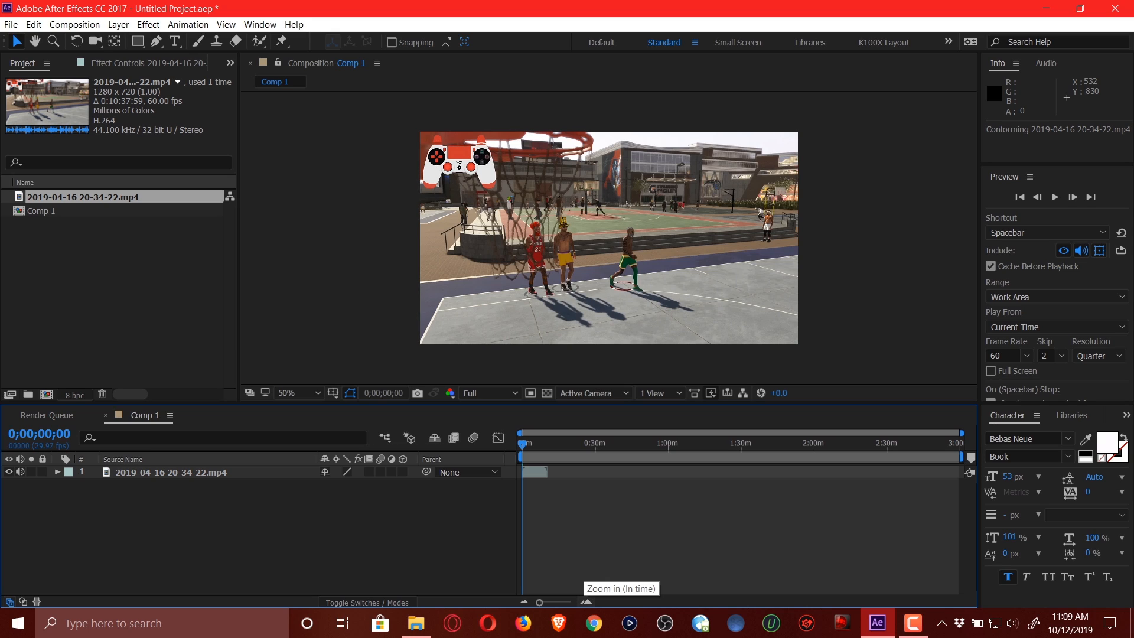
Zoom the timeline to show about 50 minutes and make the timeline area taller.
click(587, 602)
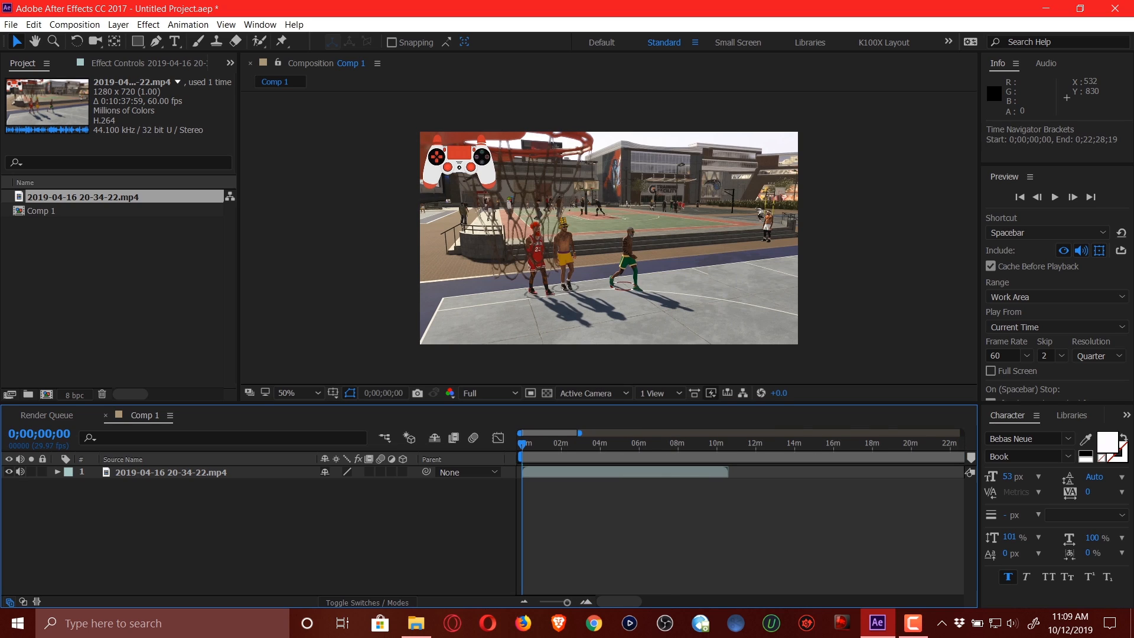
click(524, 601)
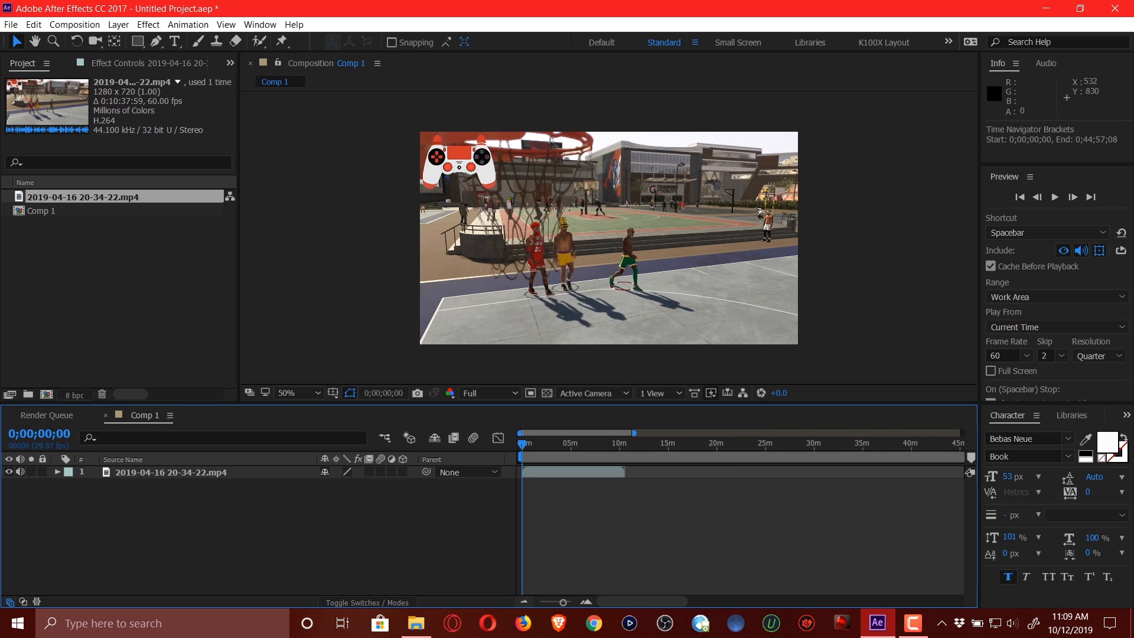
click(524, 601)
mouse_move(555, 602)
mouse_down()
mouse_move(572, 602)
mouse_move(562, 602)
mouse_up()
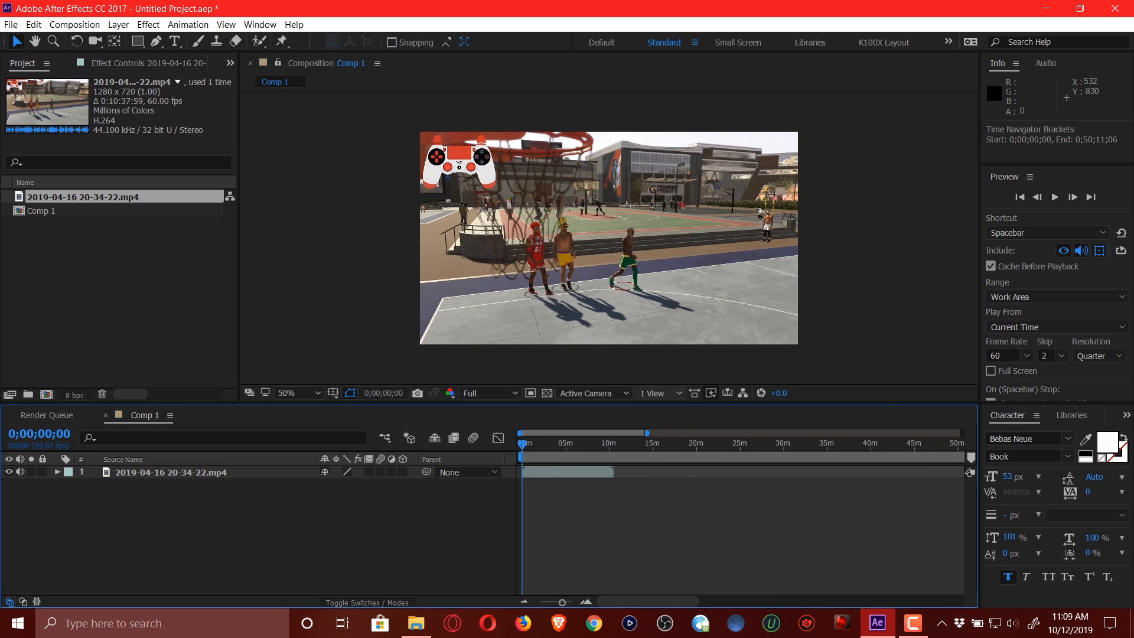
drag(672, 403, 676, 255)
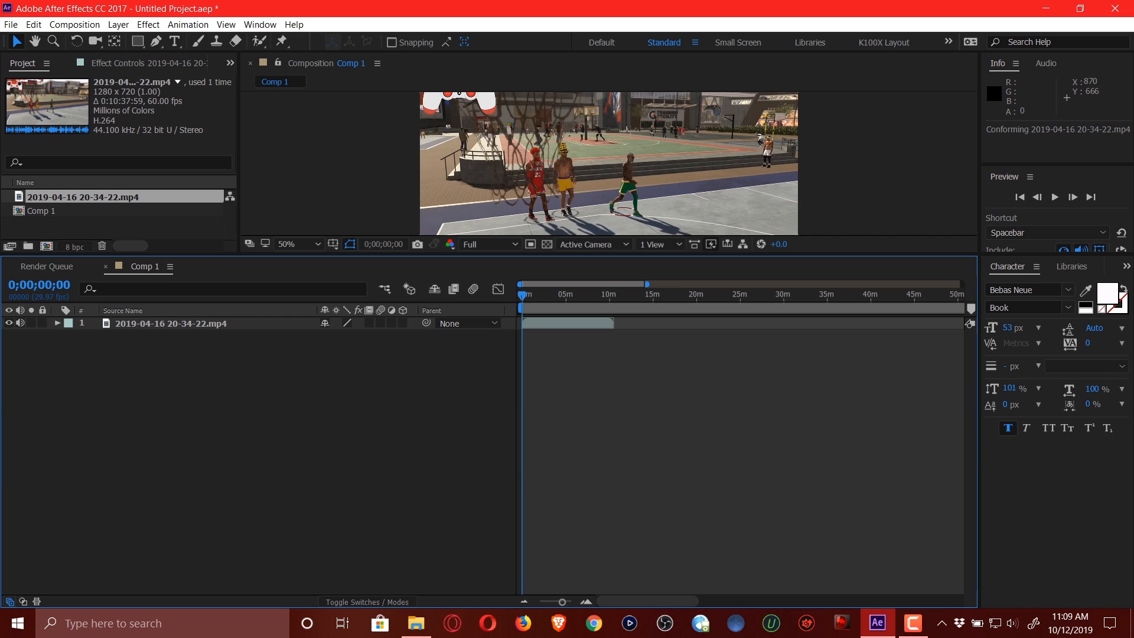
Scrub the playhead to 0;05;56;01 at Quarter resolution, then set the viewer to Full to compare the image quality.
click(488, 244)
click(494, 321)
drag(520, 293, 572, 294)
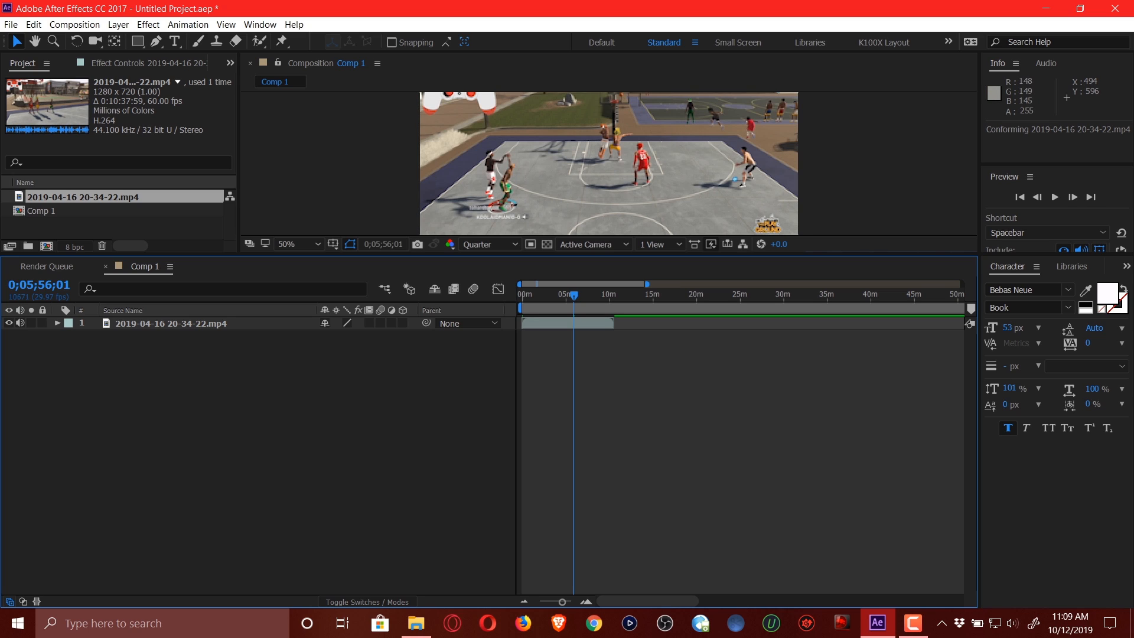
click(490, 244)
click(484, 274)
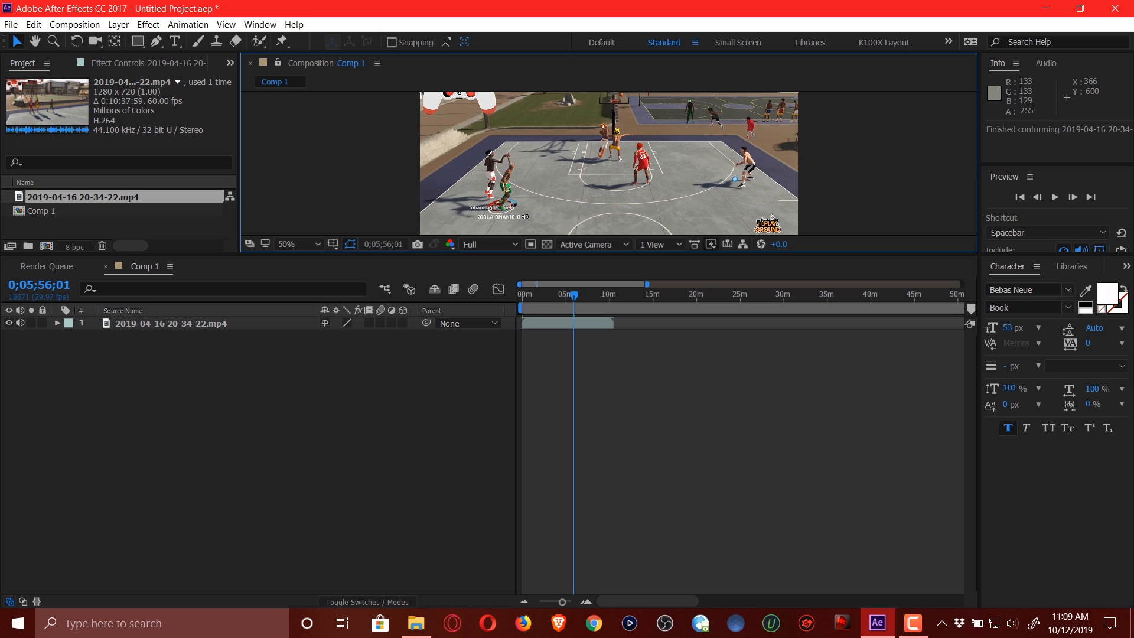
Shorten the work area to end at 0;01;54;29 and move the playhead to 0;00;26;05.
drag(647, 284, 961, 284)
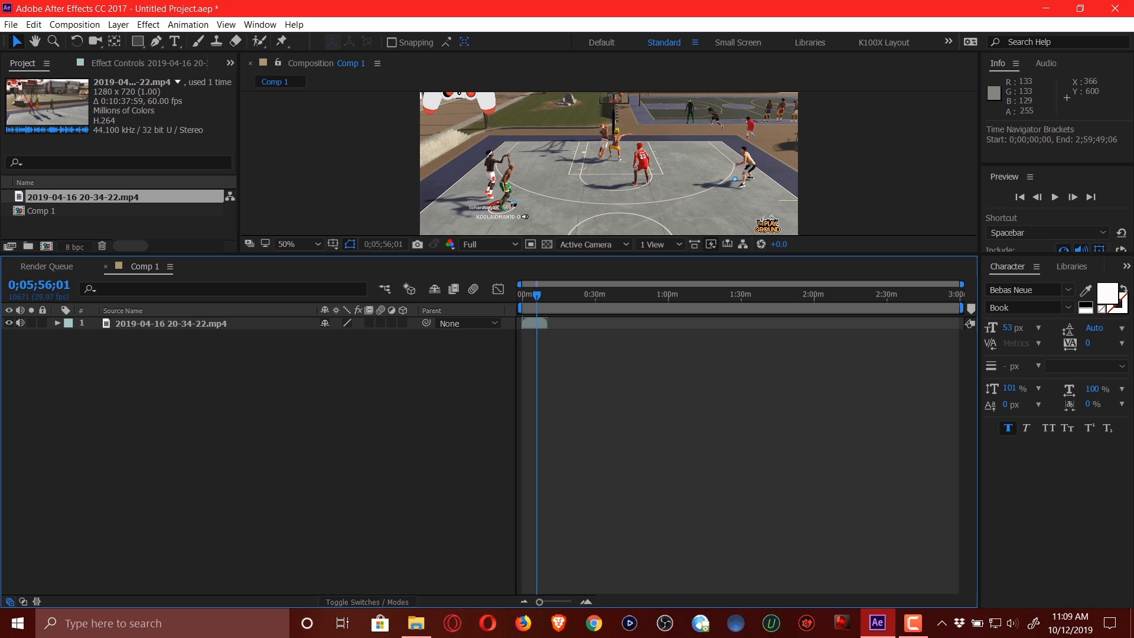
drag(961, 308, 543, 308)
drag(539, 602, 606, 601)
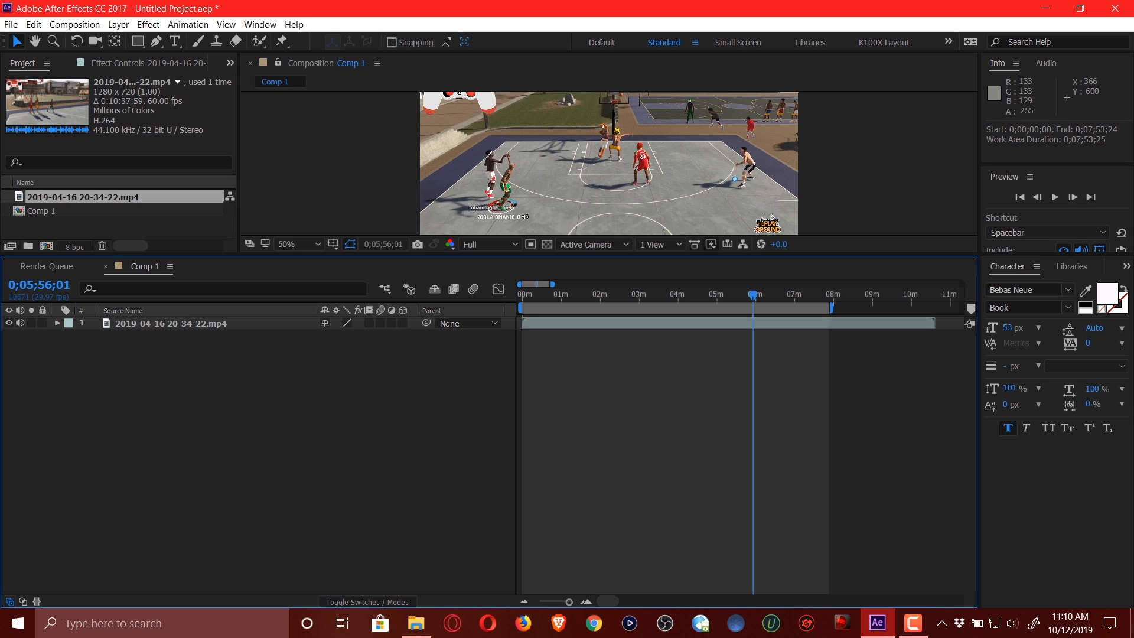
drag(831, 307, 567, 295)
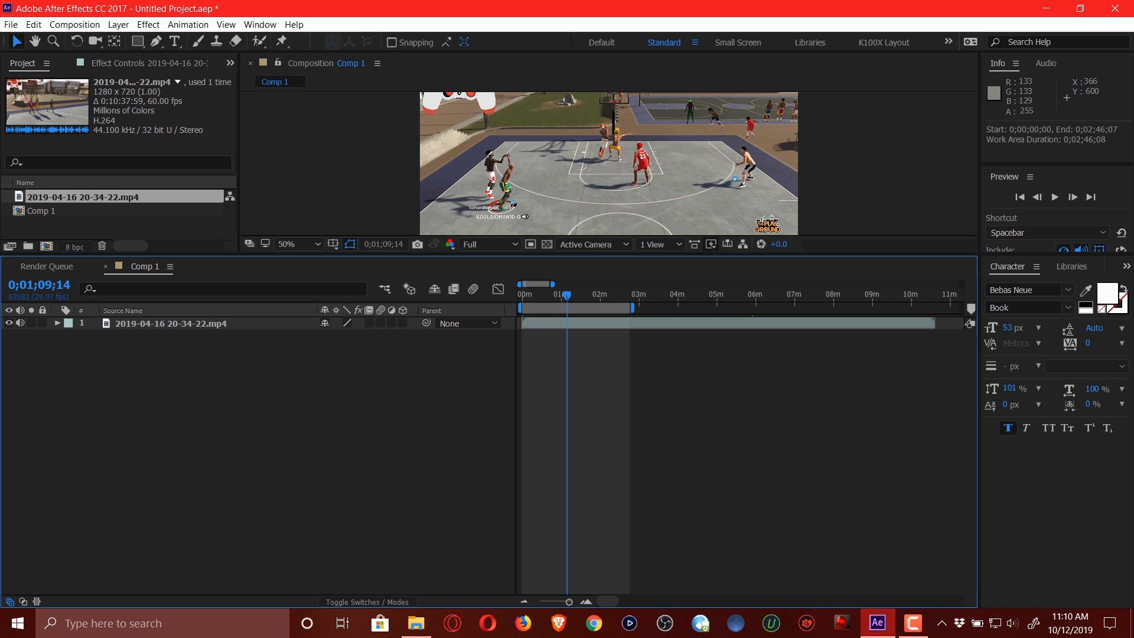
drag(632, 307, 598, 308)
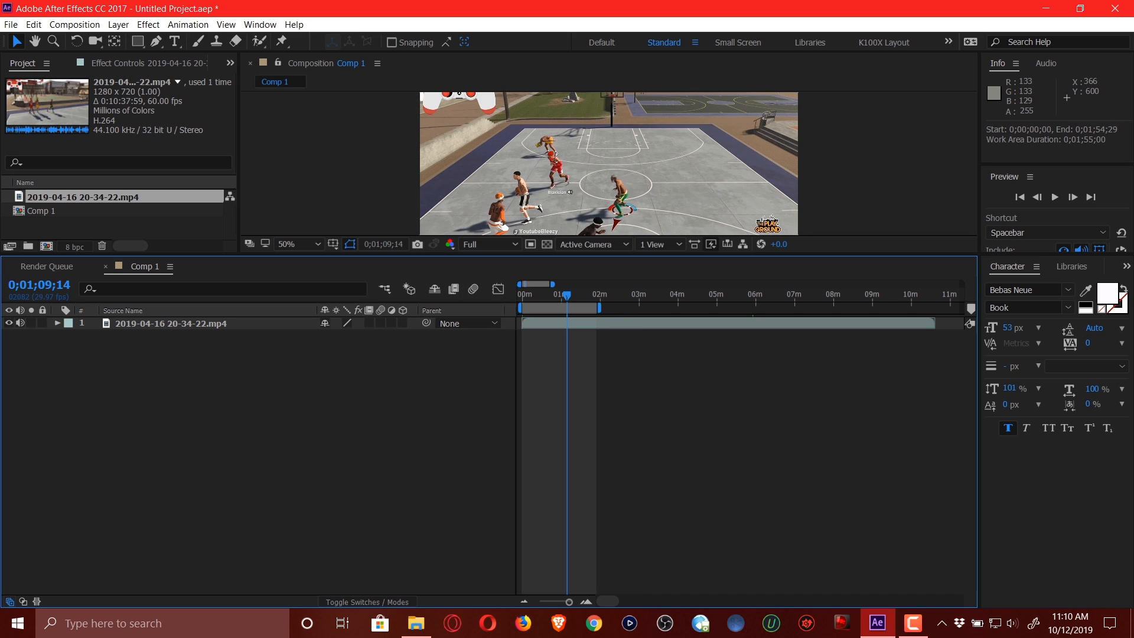
drag(566, 295, 538, 296)
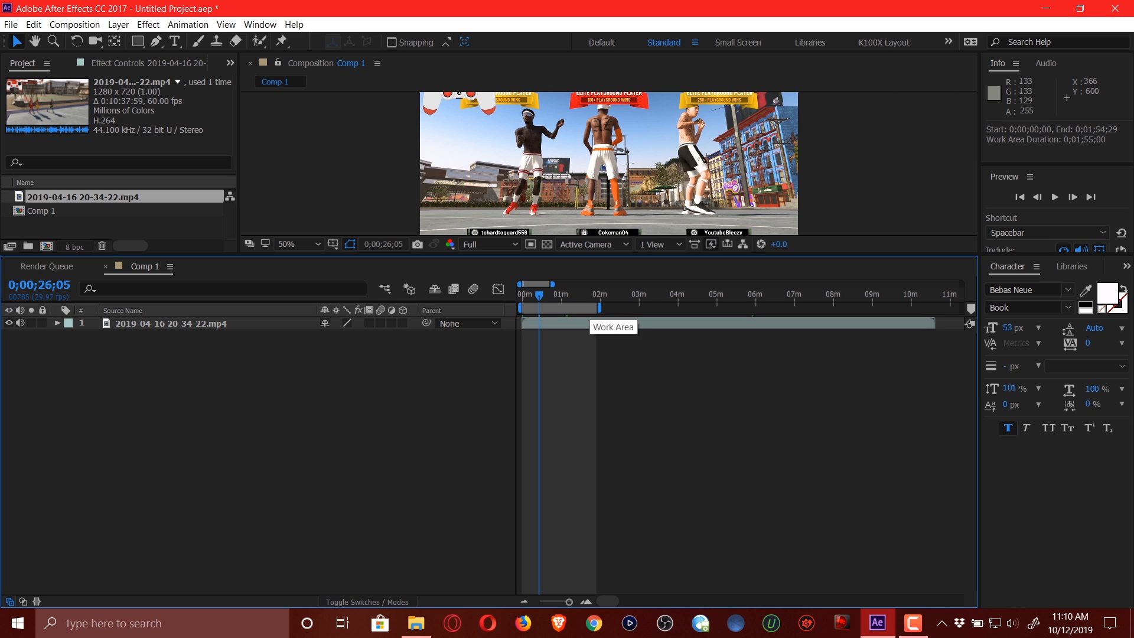
Enlarge the viewer to show the whole frame and set its resolution to Quarter.
drag(527, 254, 519, 403)
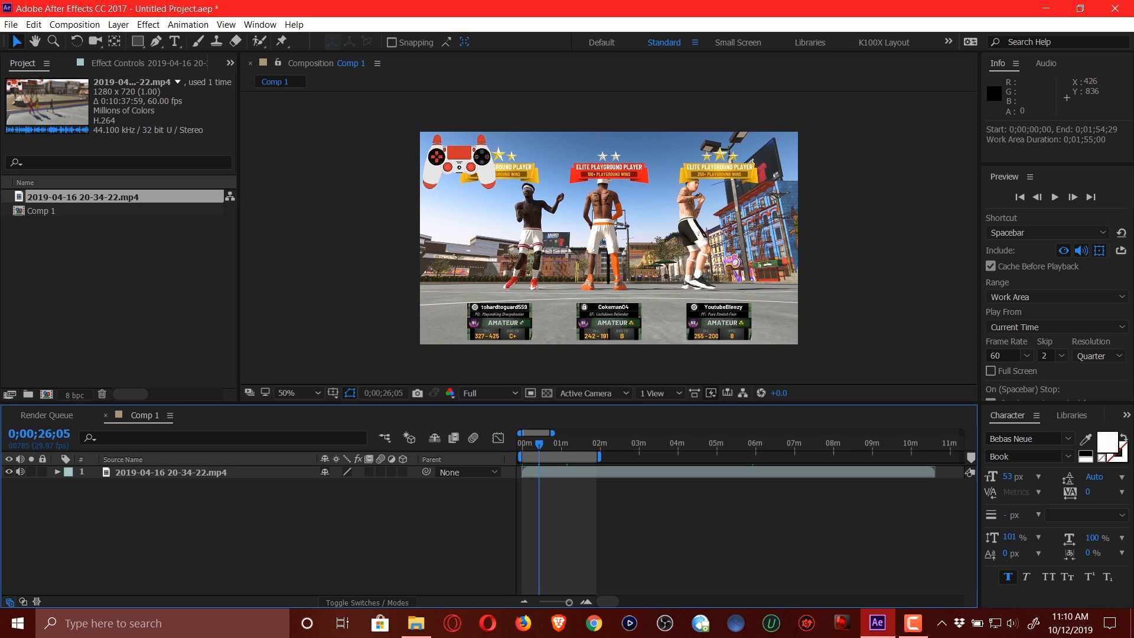
click(490, 393)
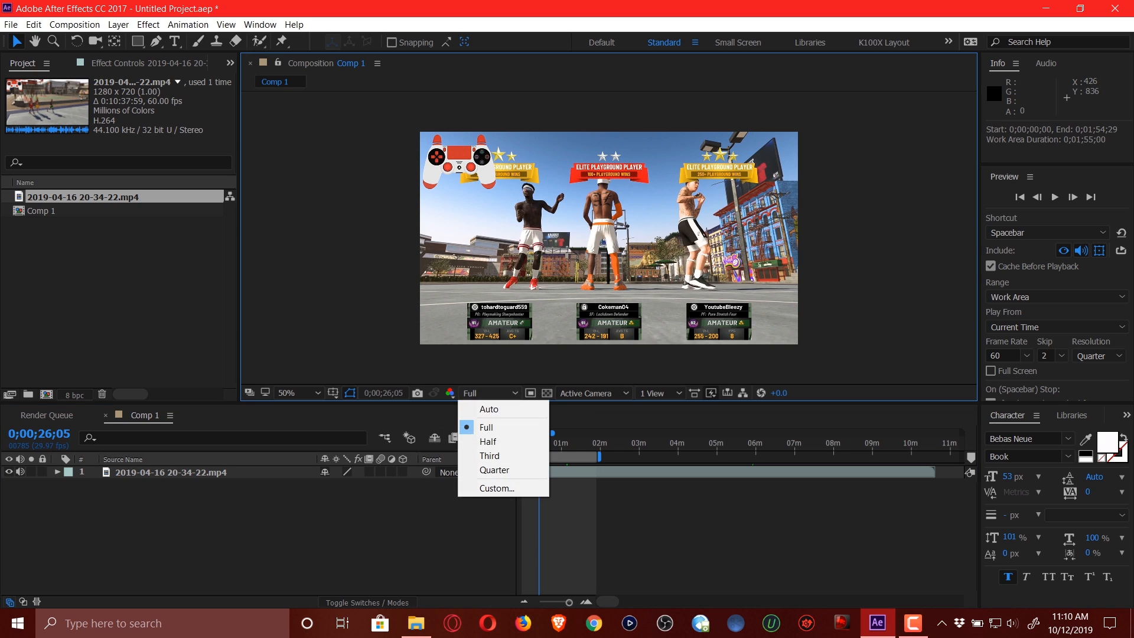
click(481, 471)
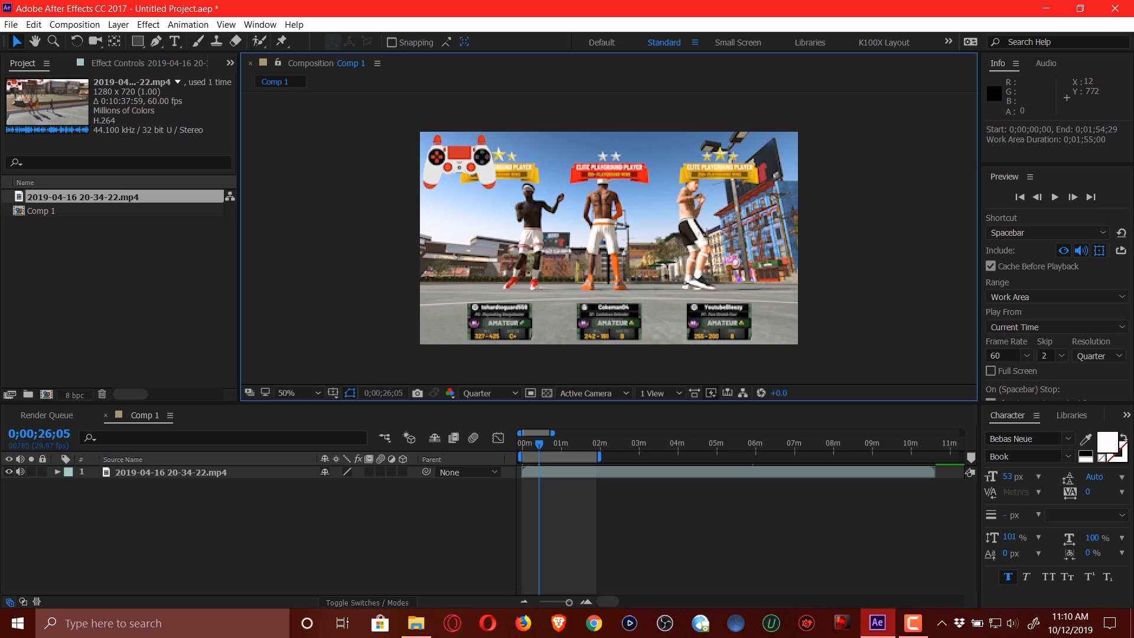
Make the timeline area taller and show the Render Queue.
drag(416, 403, 418, 326)
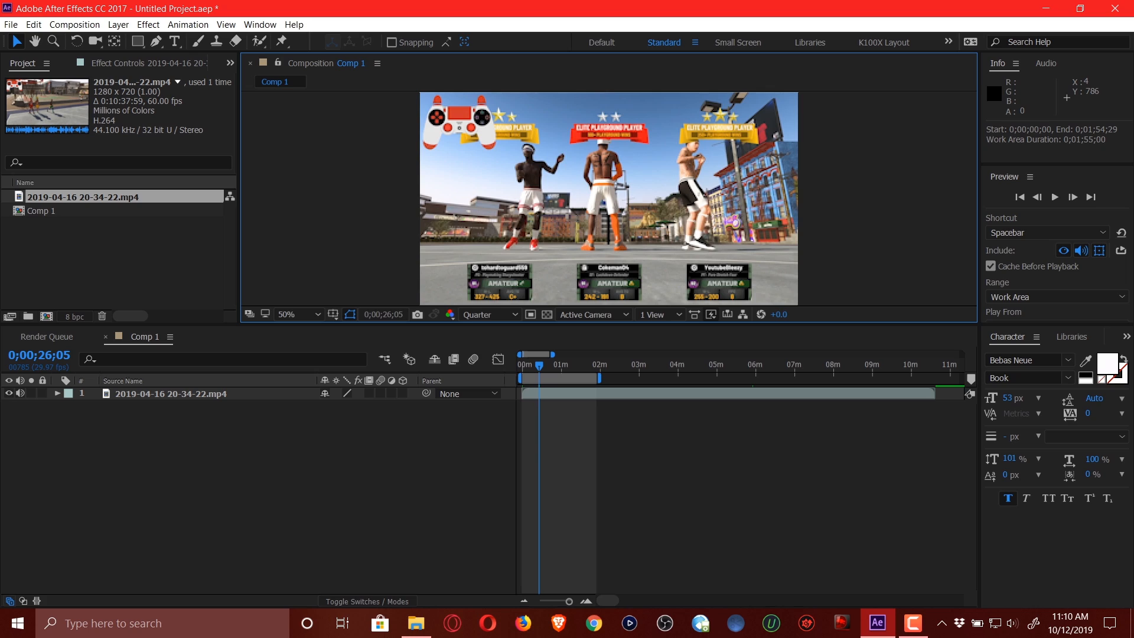
click(47, 337)
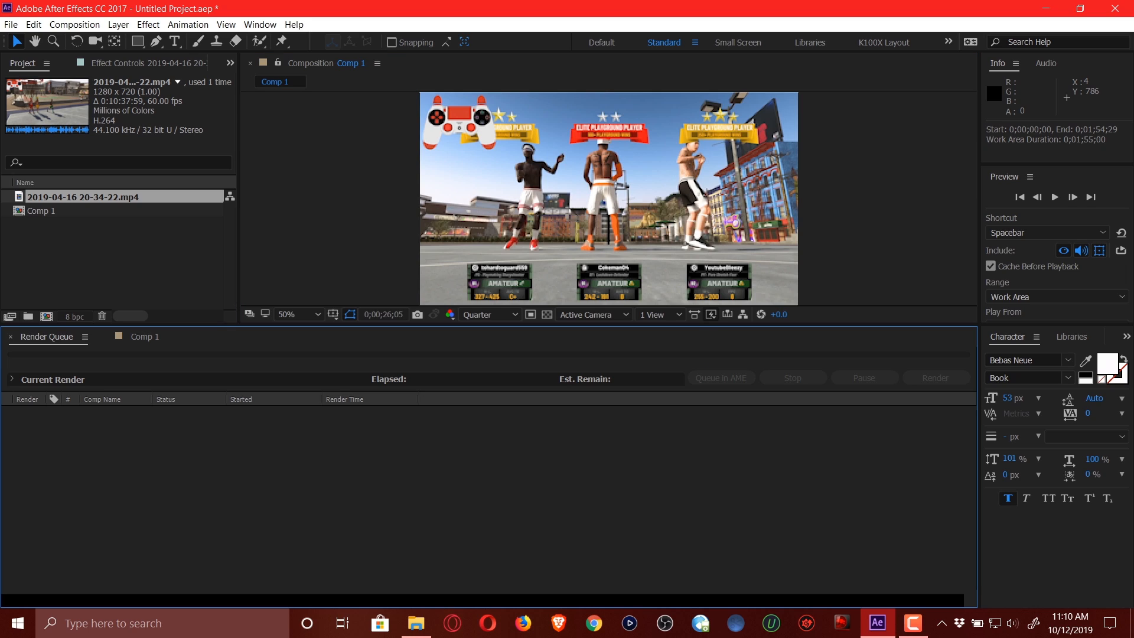
Add Comp 1 to the render queue and browse the desktop's AFTER EFFECTS RENDER folder as its output location without saving.
drag(41, 211, 102, 445)
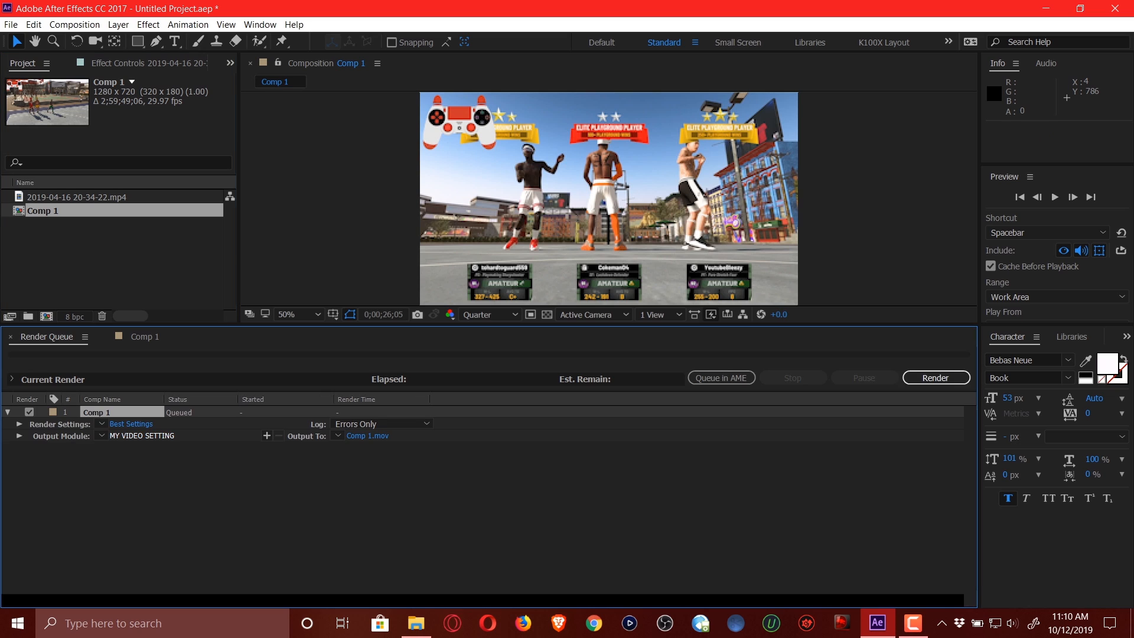
click(367, 435)
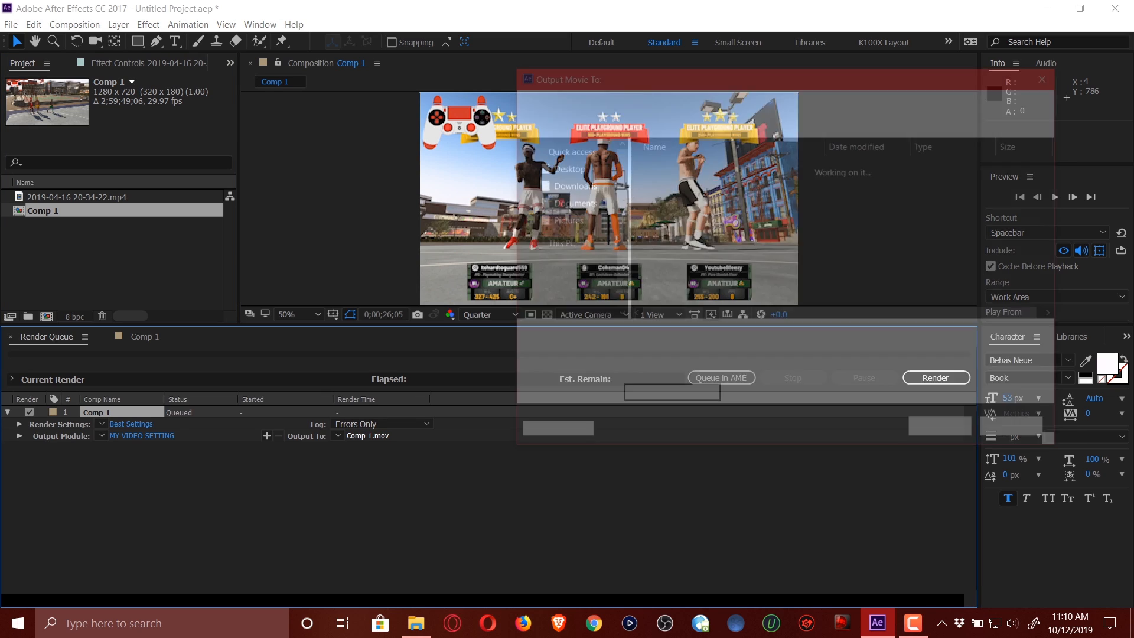
click(562, 172)
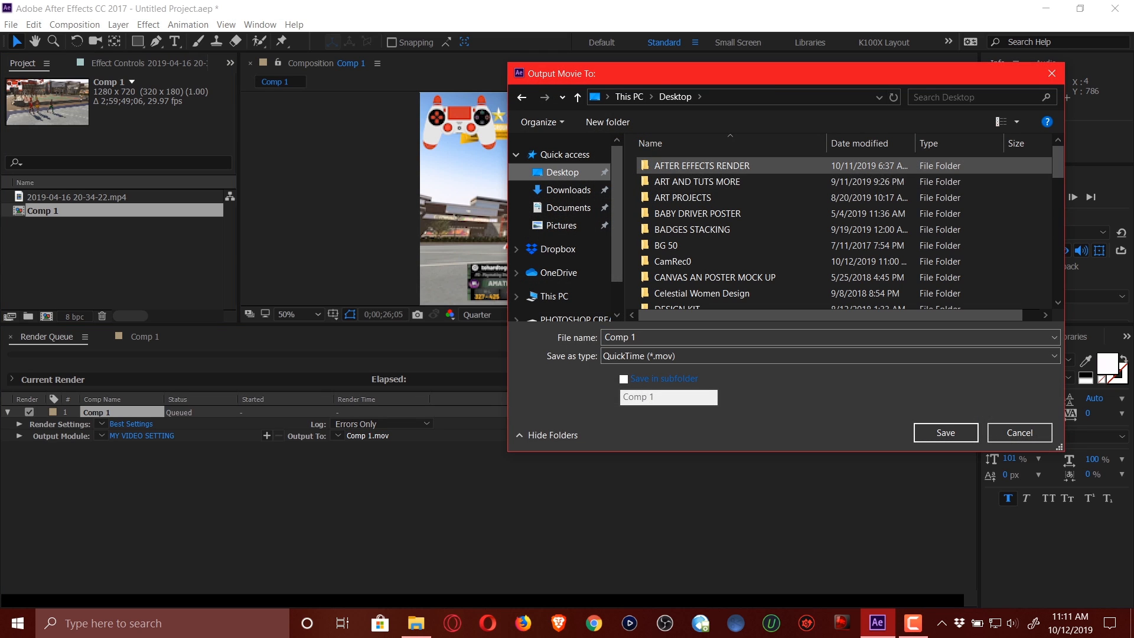
double_click(699, 166)
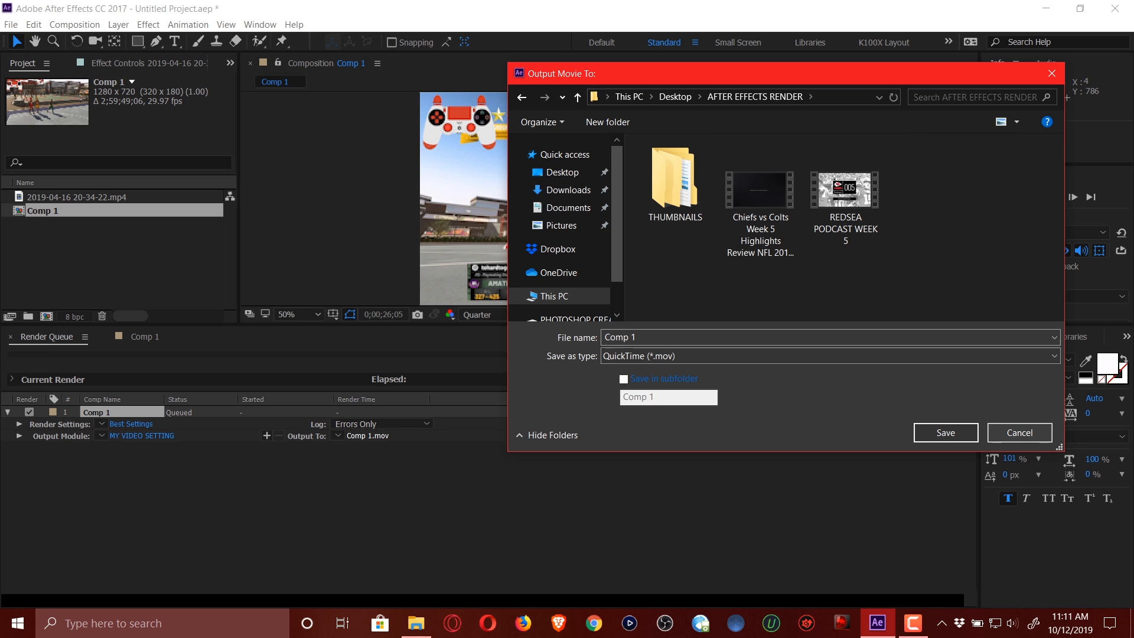
click(1019, 432)
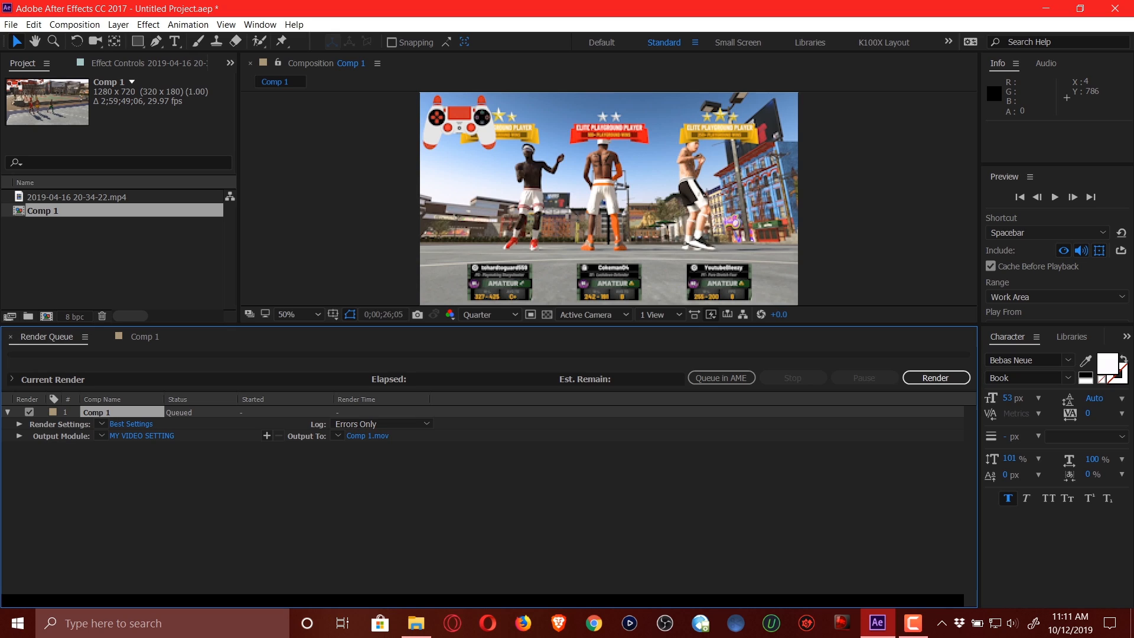
Add a text layer reading "dtdgg" near the player in the composition and move it down to about 286, 420.
key(ctrl+t)
click(510, 156)
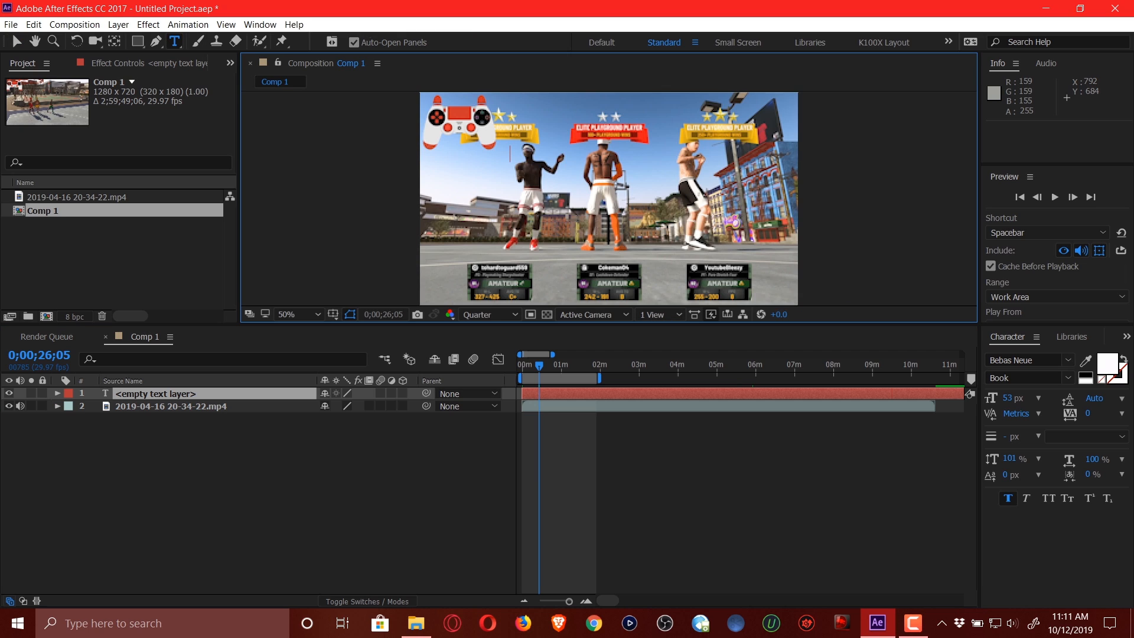
text(dtdgg)
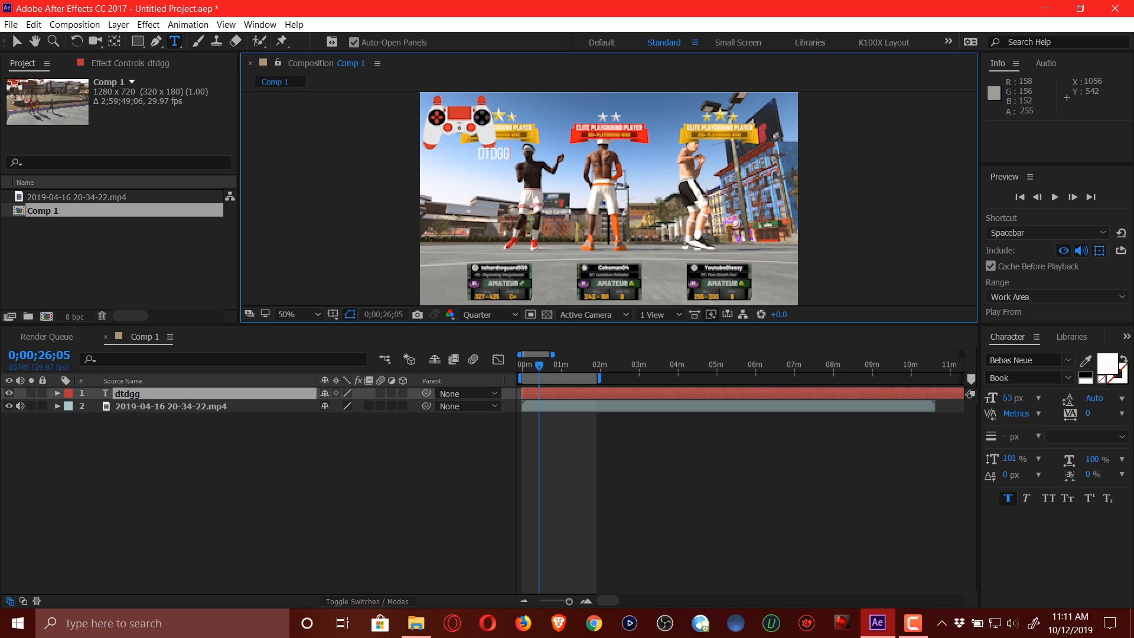
click(749, 467)
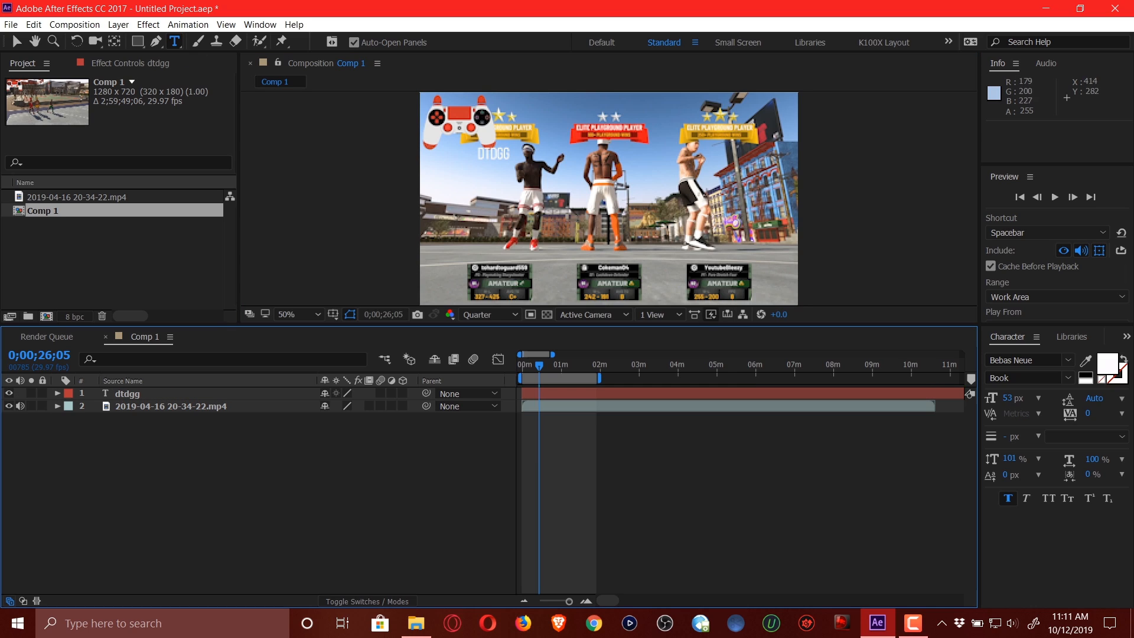
click(16, 41)
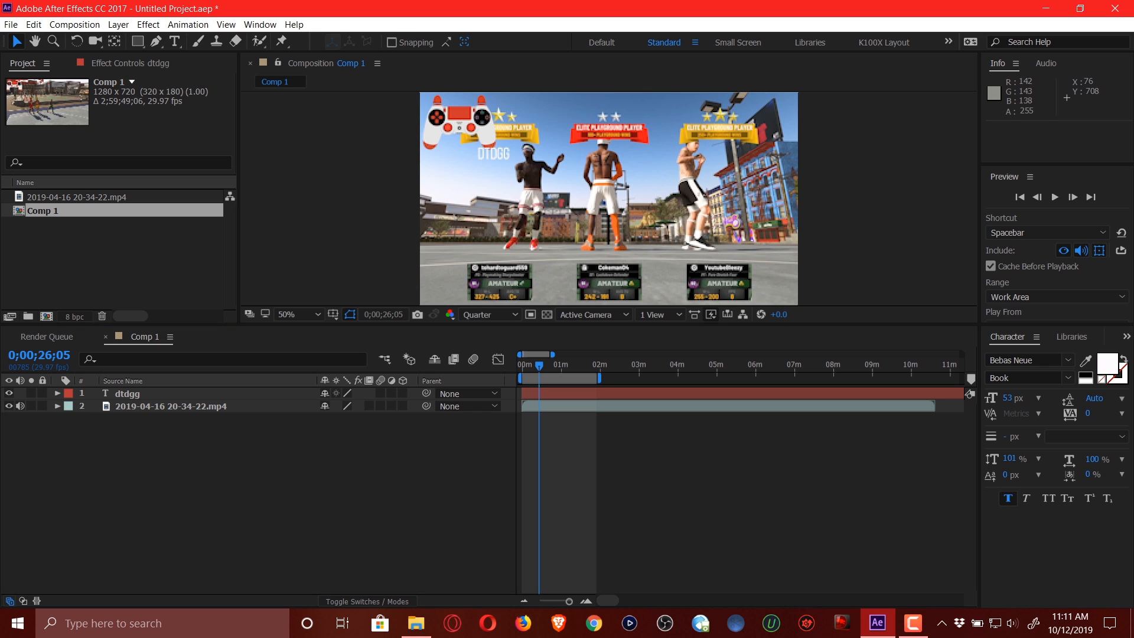
drag(507, 157, 504, 217)
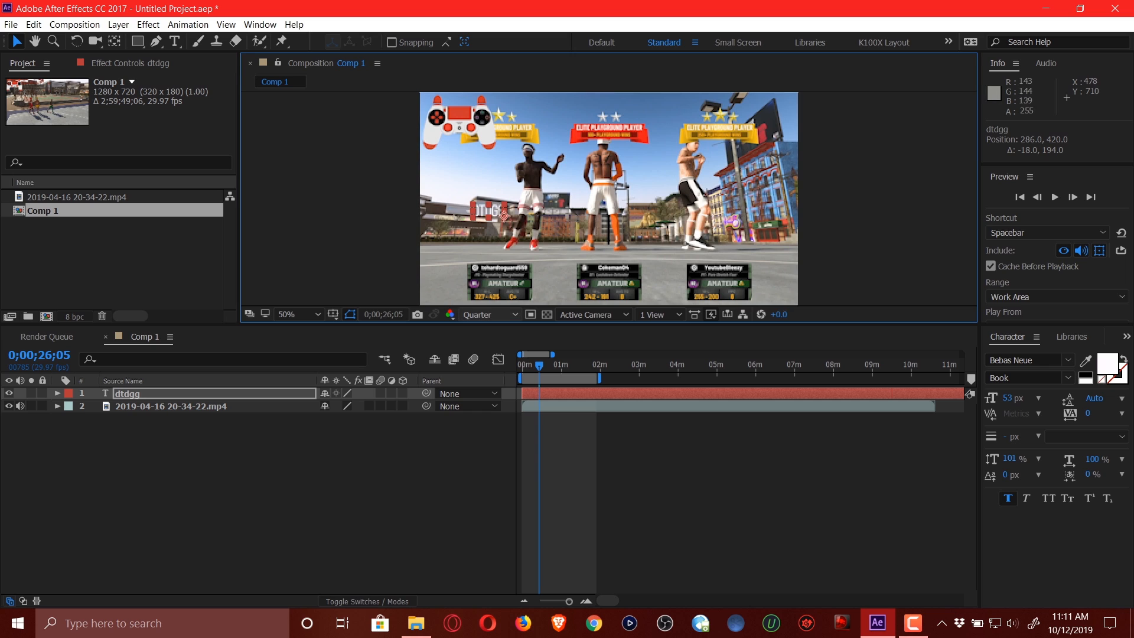
Move the text layer to about 431, 344 at Full viewer resolution, then set the resolution back to Quarter.
click(490, 315)
click(488, 349)
scroll(466, 228, up, 1)
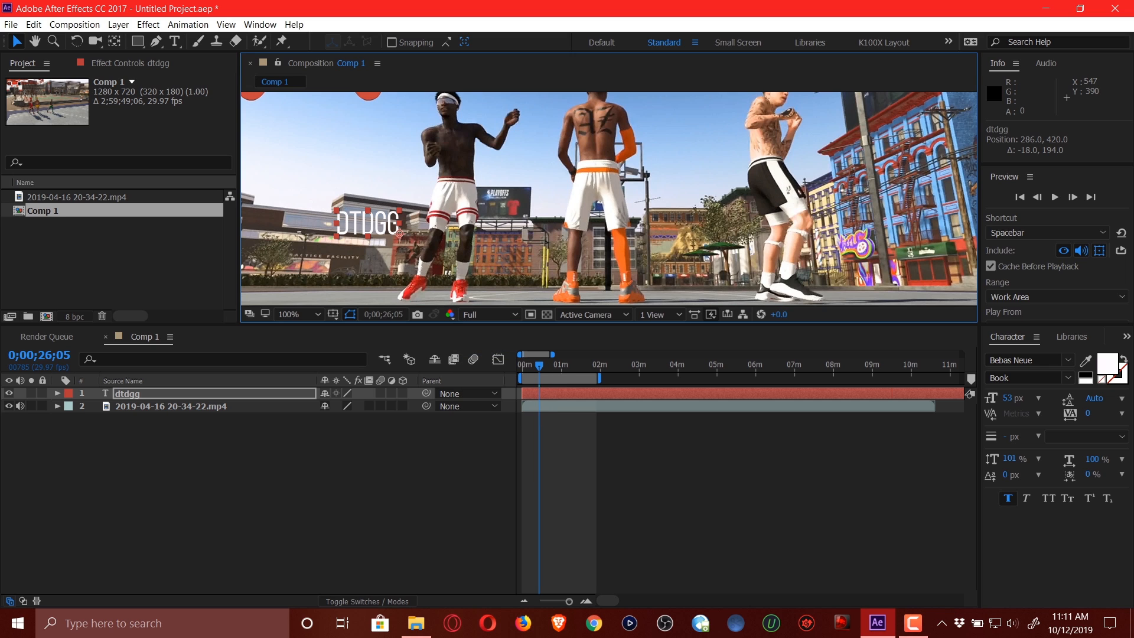
drag(400, 233, 484, 190)
scroll(484, 189, down, 1)
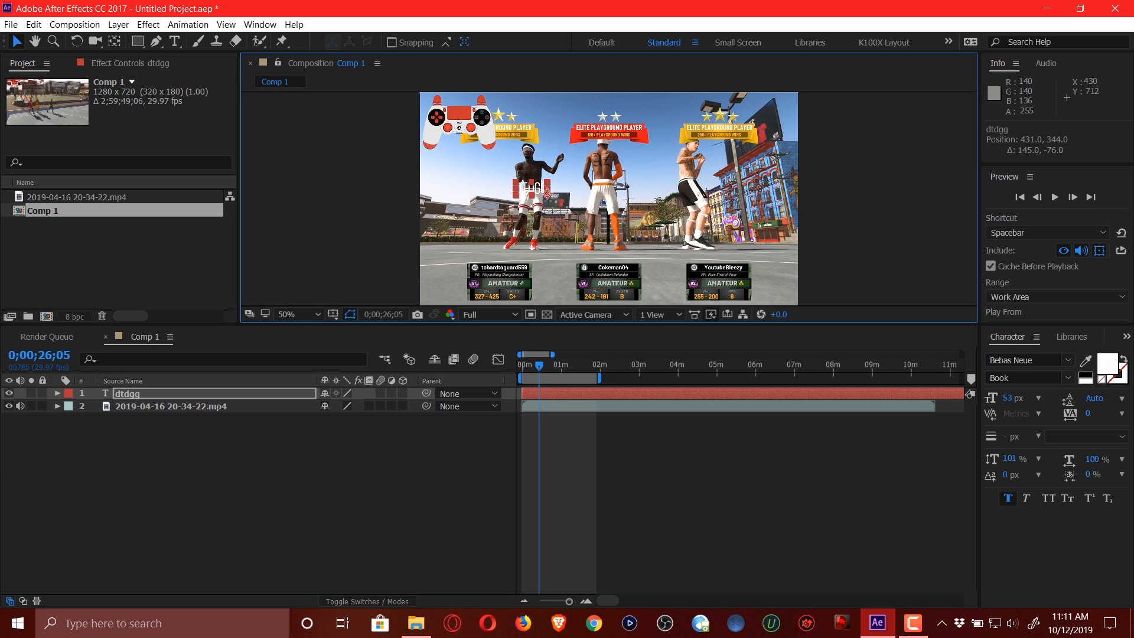
click(490, 314)
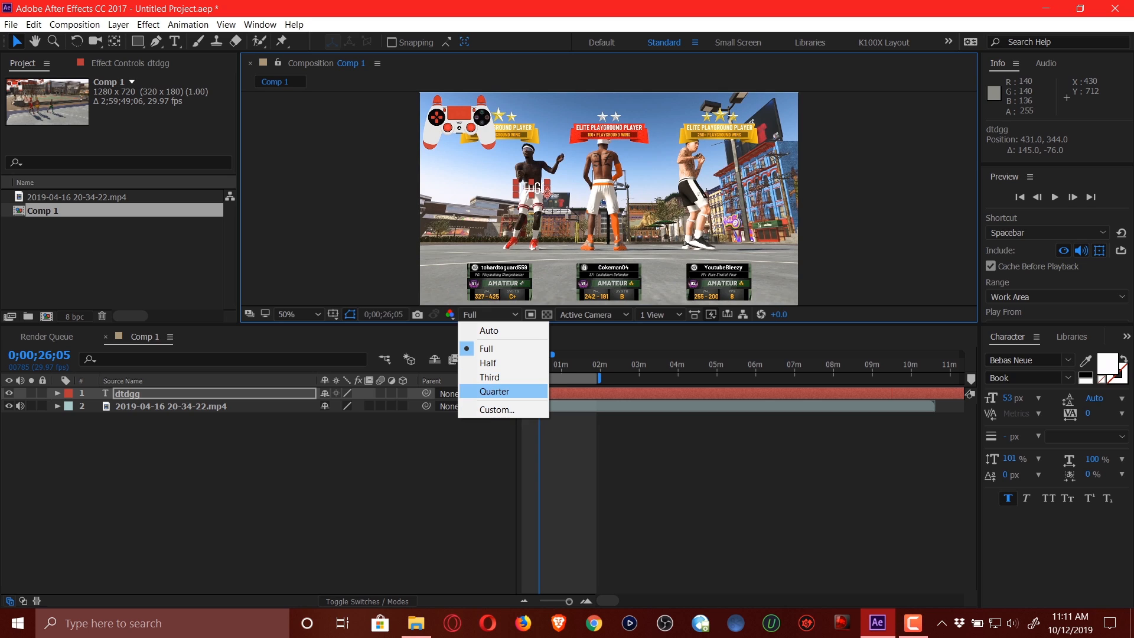
key(Return)
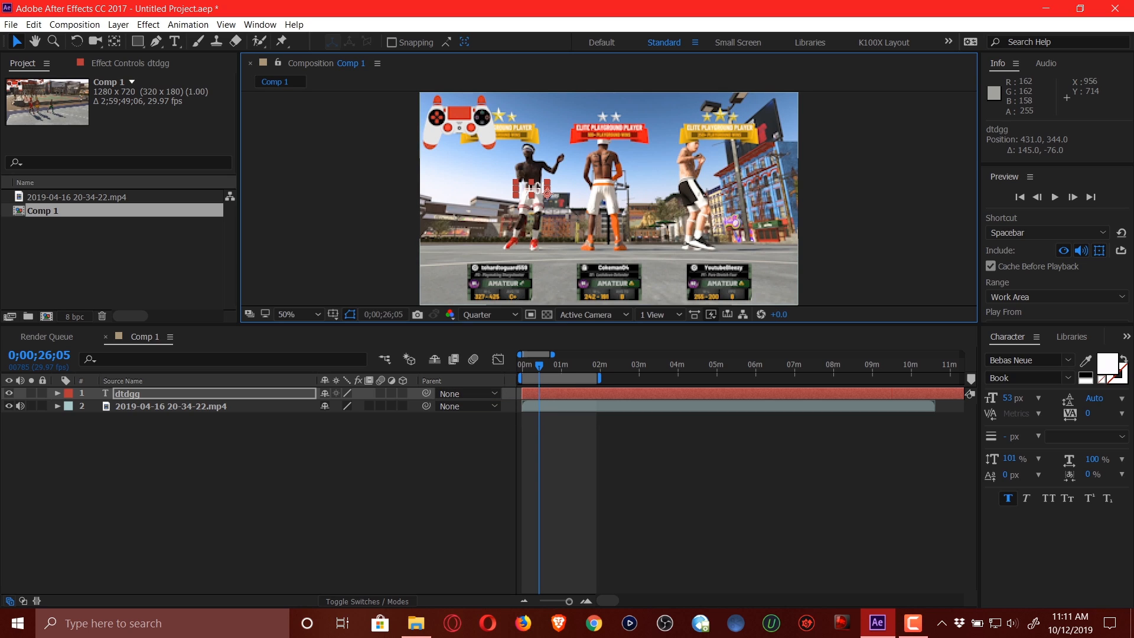
Show the composition in 2 Views - Horizontal and move the playhead to 0;00;43;07.
click(658, 314)
key(Down)
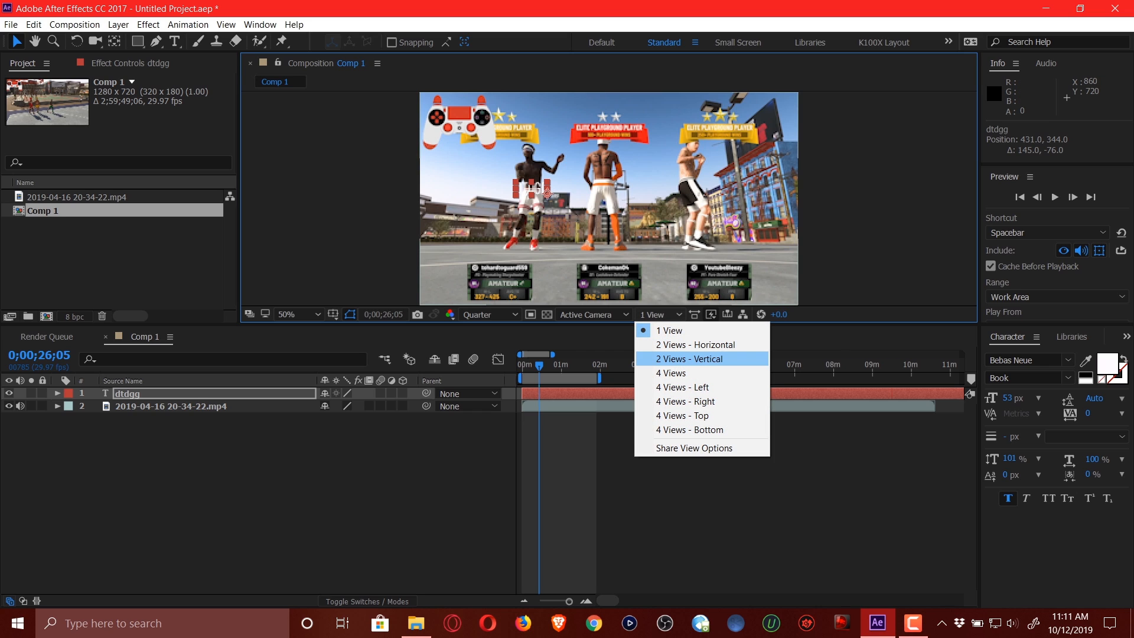
key(Up)
key(Return)
scroll(449, 206, up, 4)
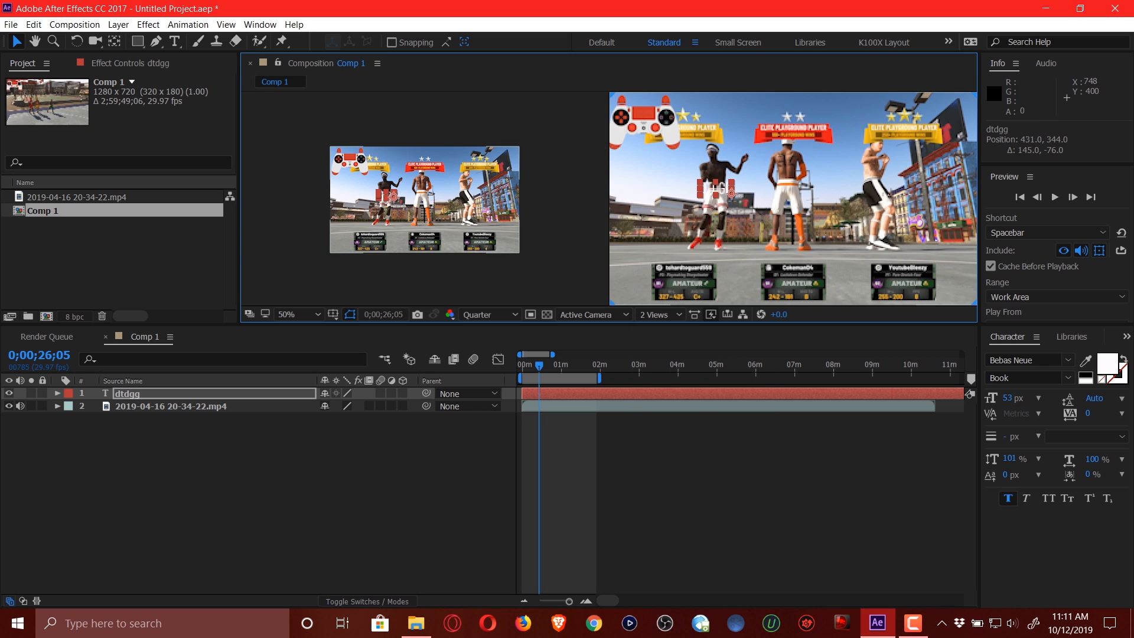
scroll(443, 205, down, 2)
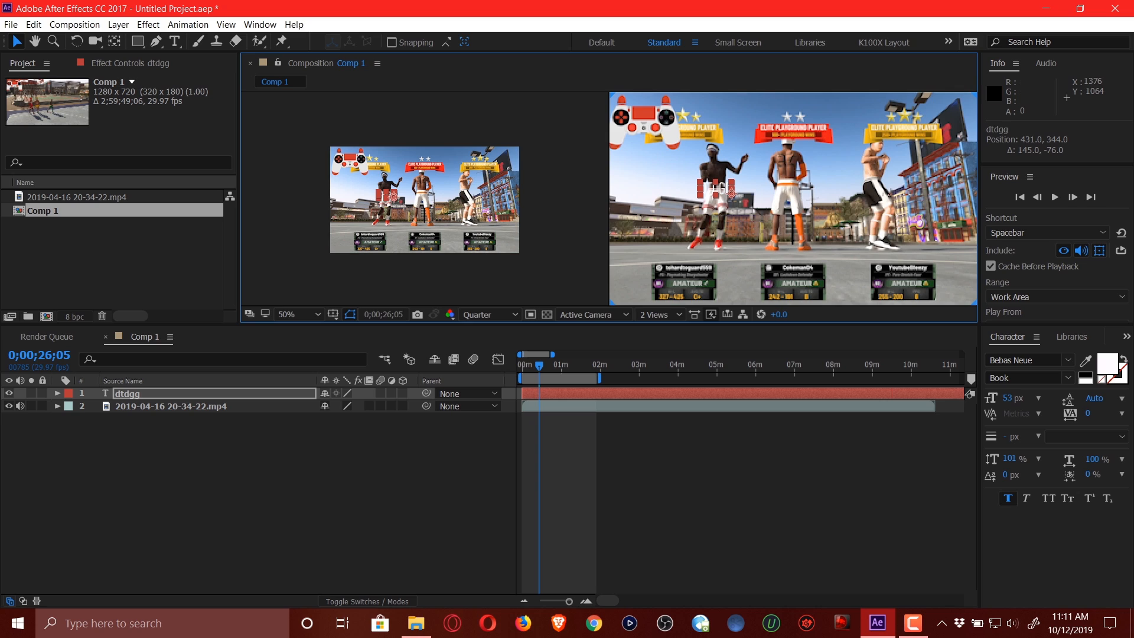
mouse_move(538, 366)
mouse_down()
mouse_move(528, 365)
mouse_move(551, 365)
mouse_up()
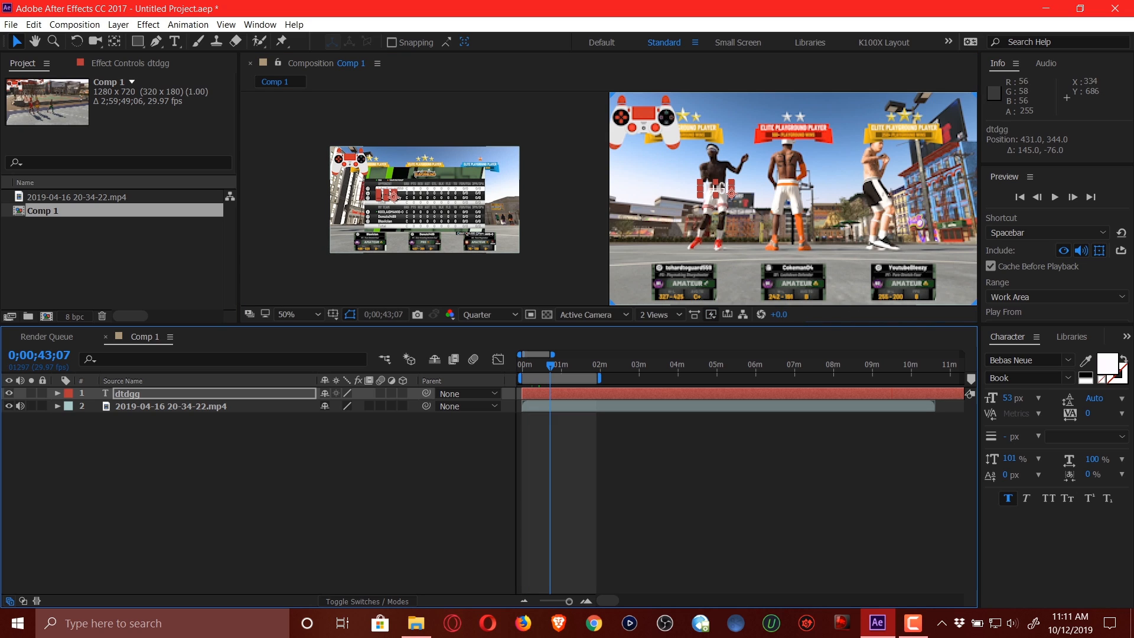
Return the composition viewer to 1 View, look over the other view layouts, and deselect the text layer.
click(658, 314)
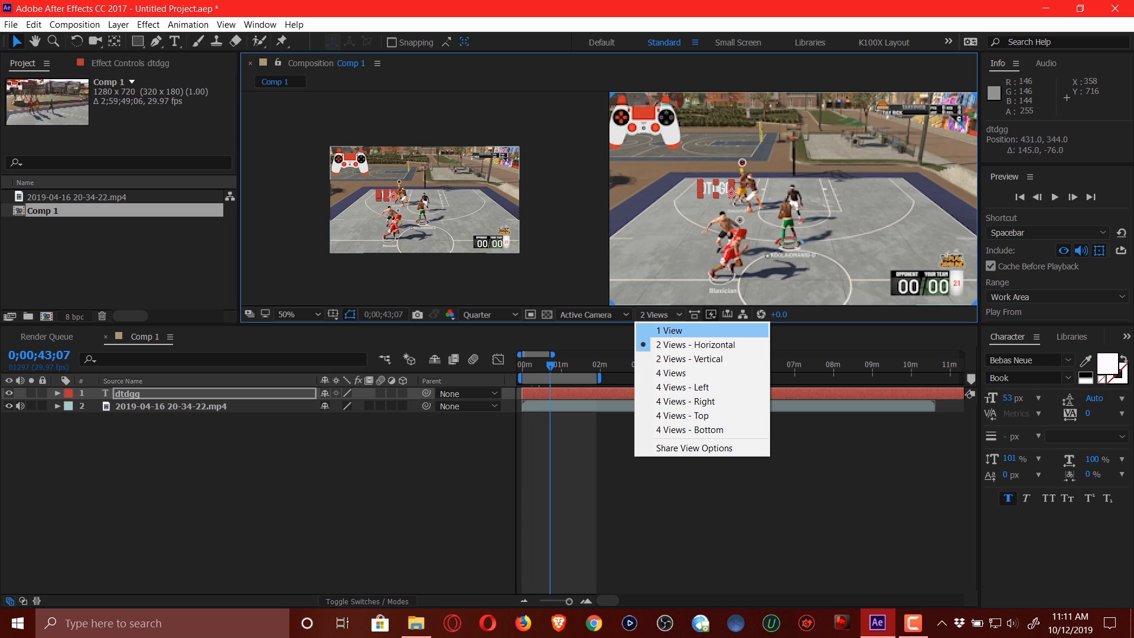
click(669, 331)
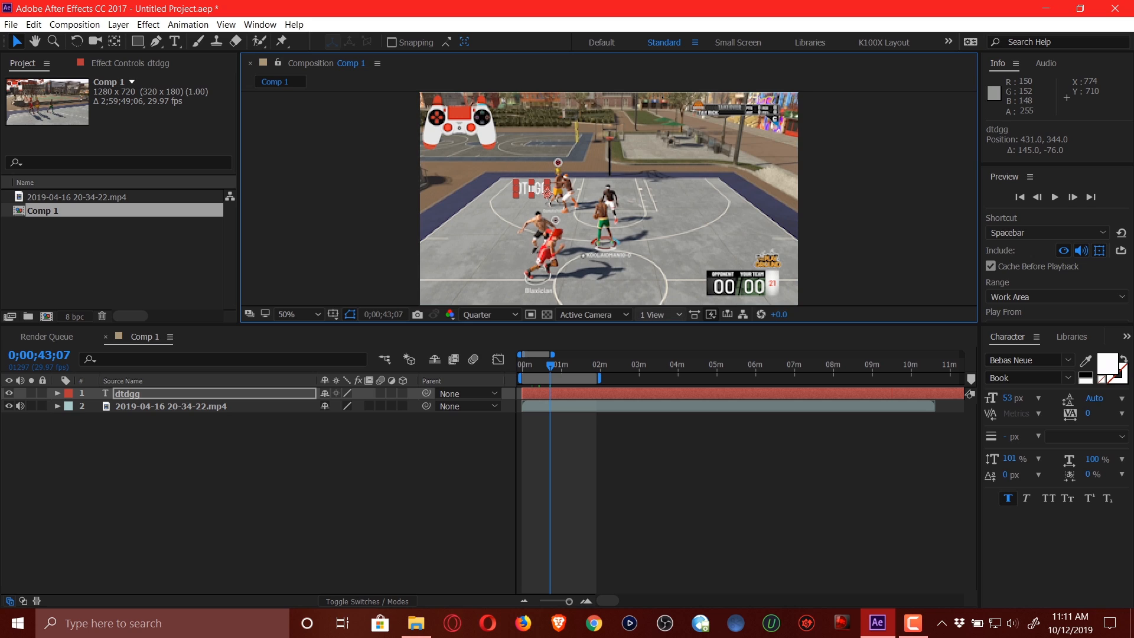
click(655, 314)
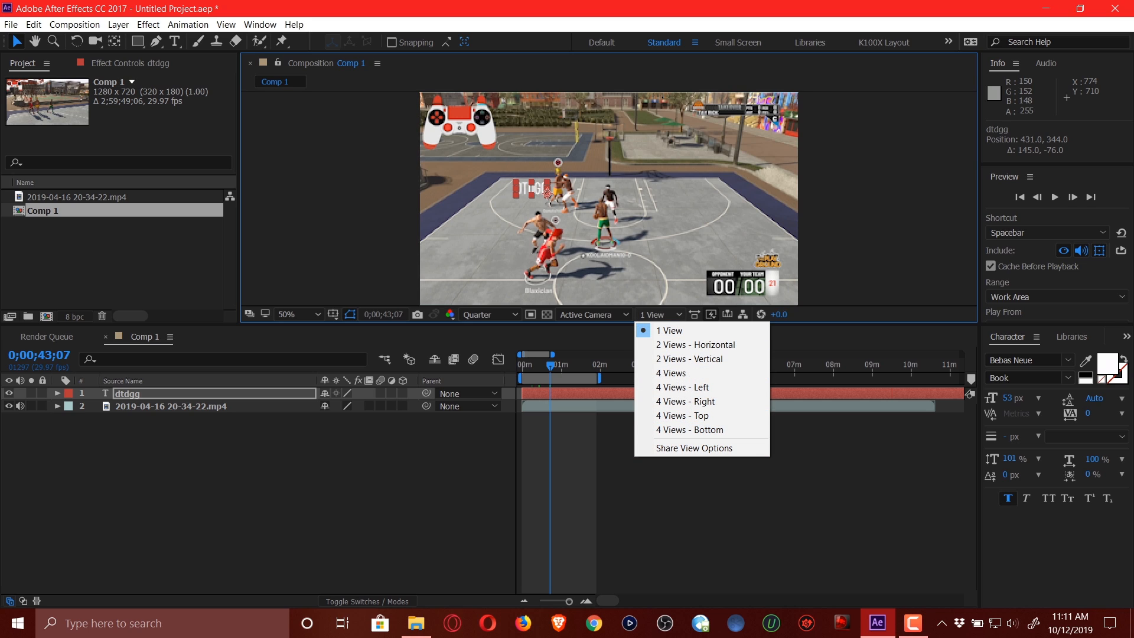
click(531, 463)
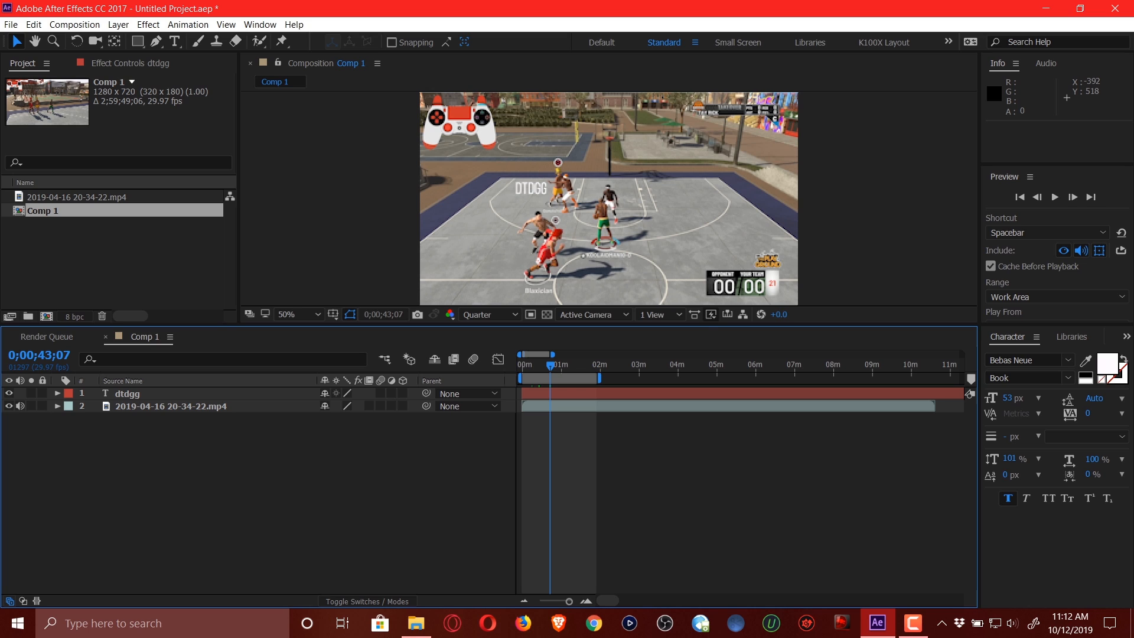
Open the Media Browser and dock it in the same group as Project and Effect Controls.
click(259, 24)
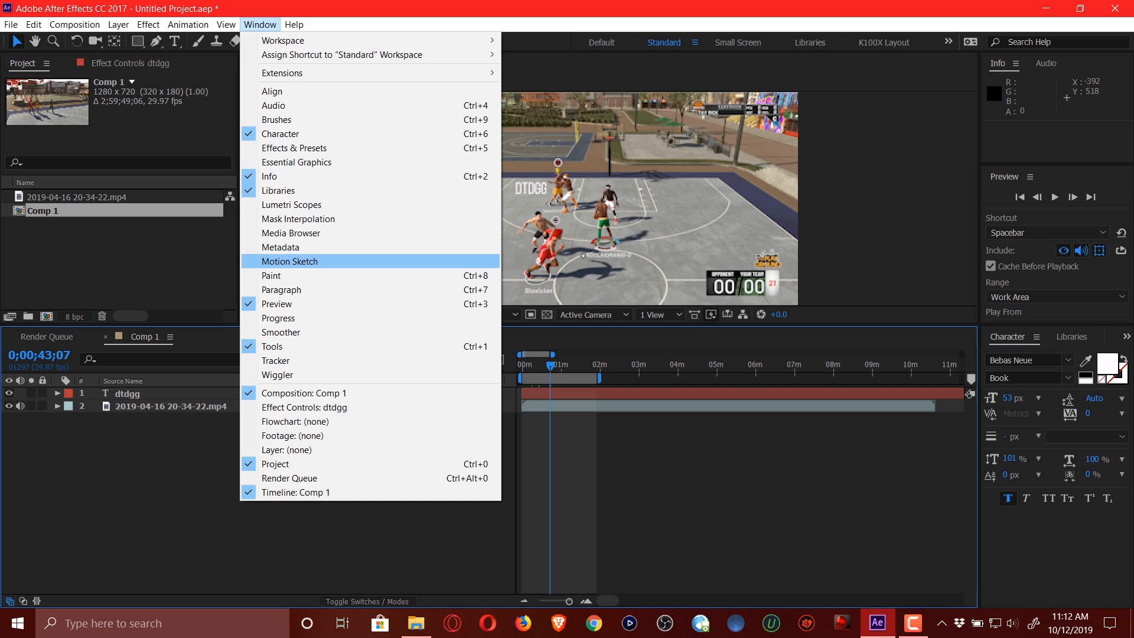
click(290, 233)
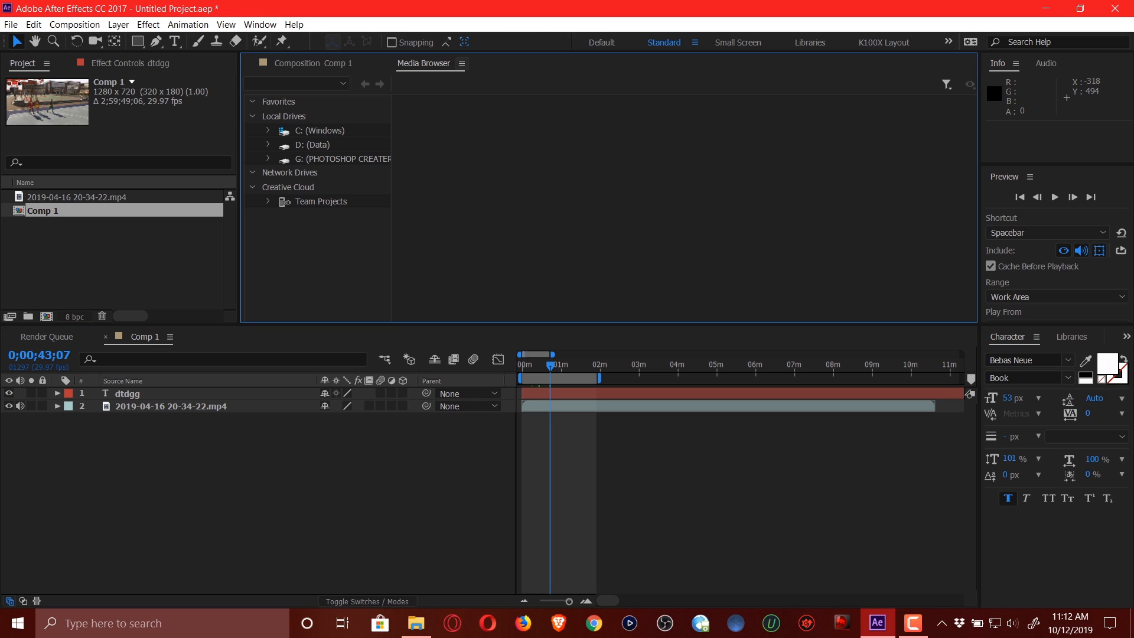
drag(423, 63, 425, 64)
drag(354, 195, 24, 461)
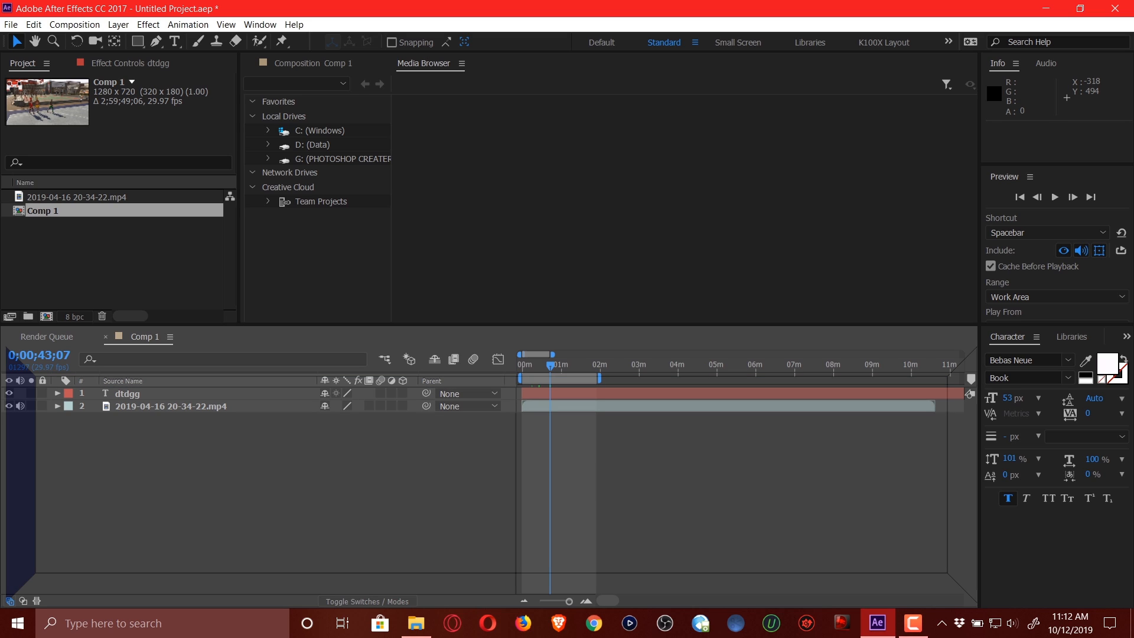
drag(24, 461, 230, 178)
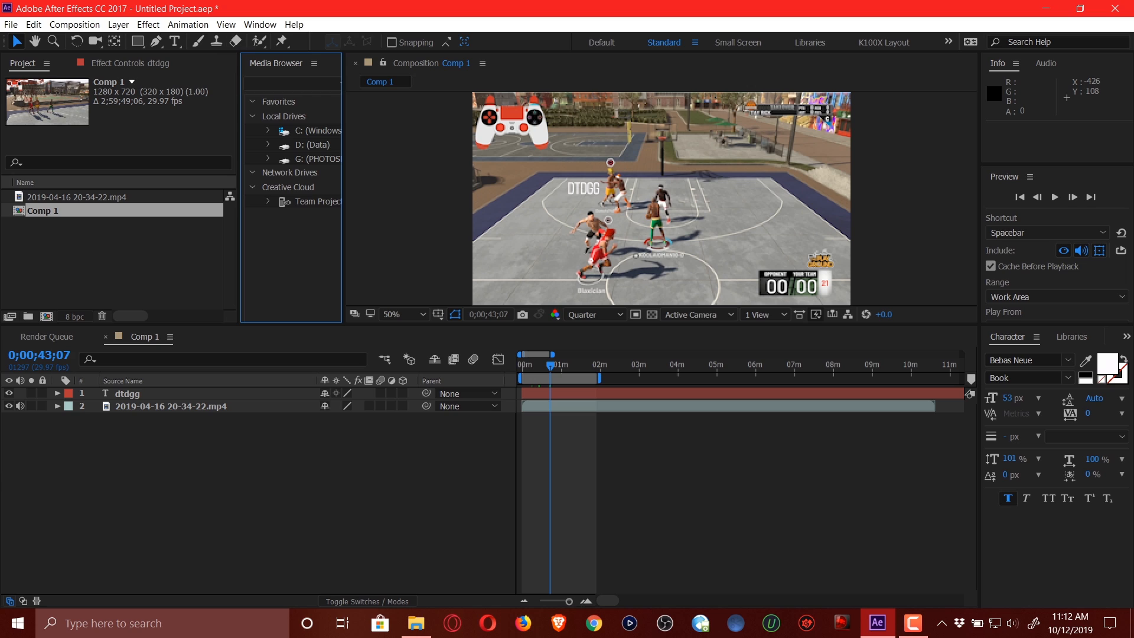
drag(276, 63, 142, 177)
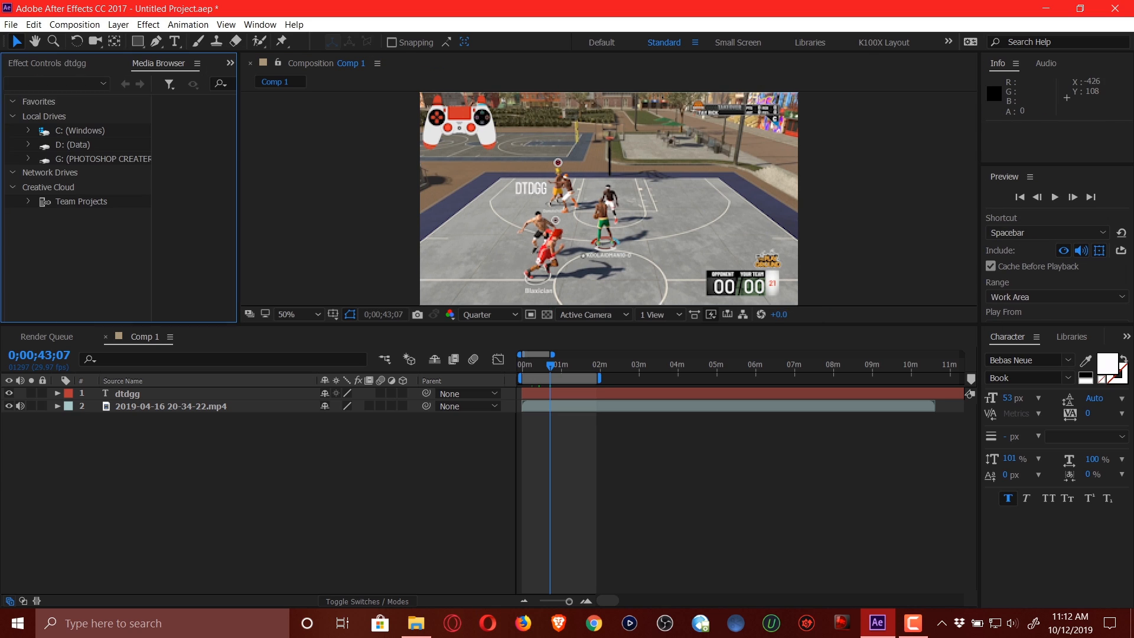
Switch the docked group between Project and Media Browser, ending with the Project contents shown.
click(48, 64)
click(23, 64)
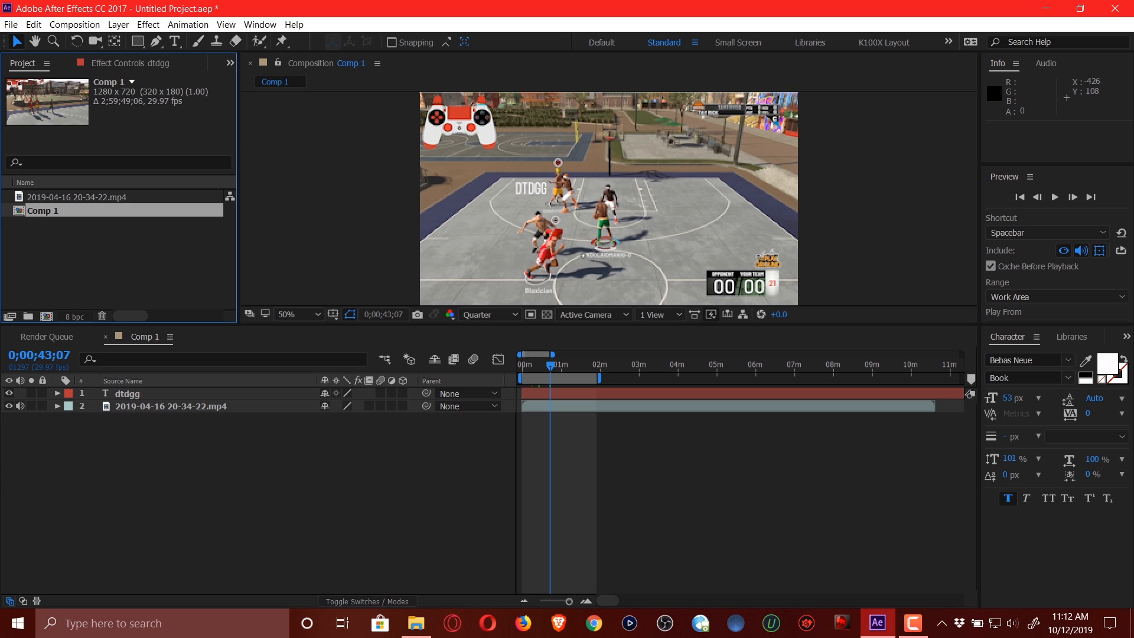
click(231, 63)
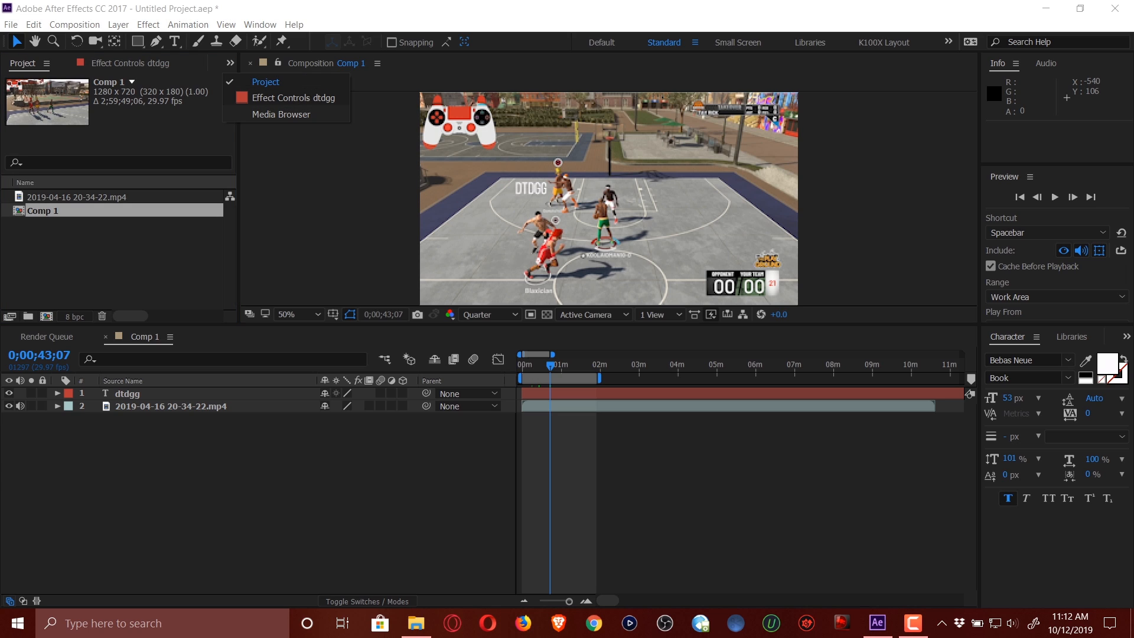
click(281, 114)
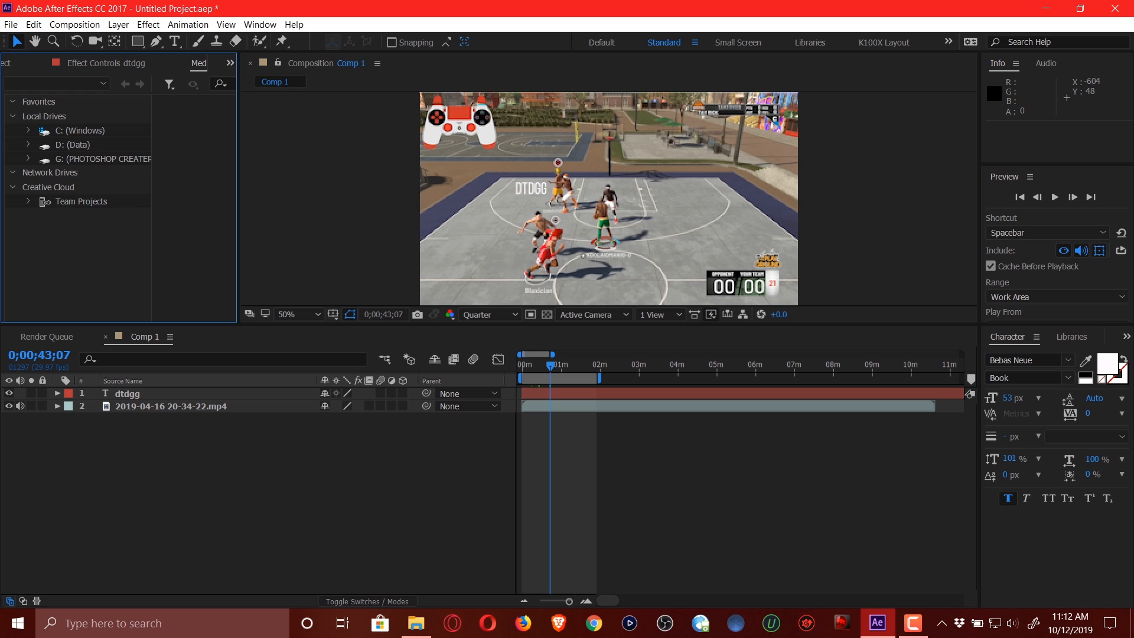
click(6, 63)
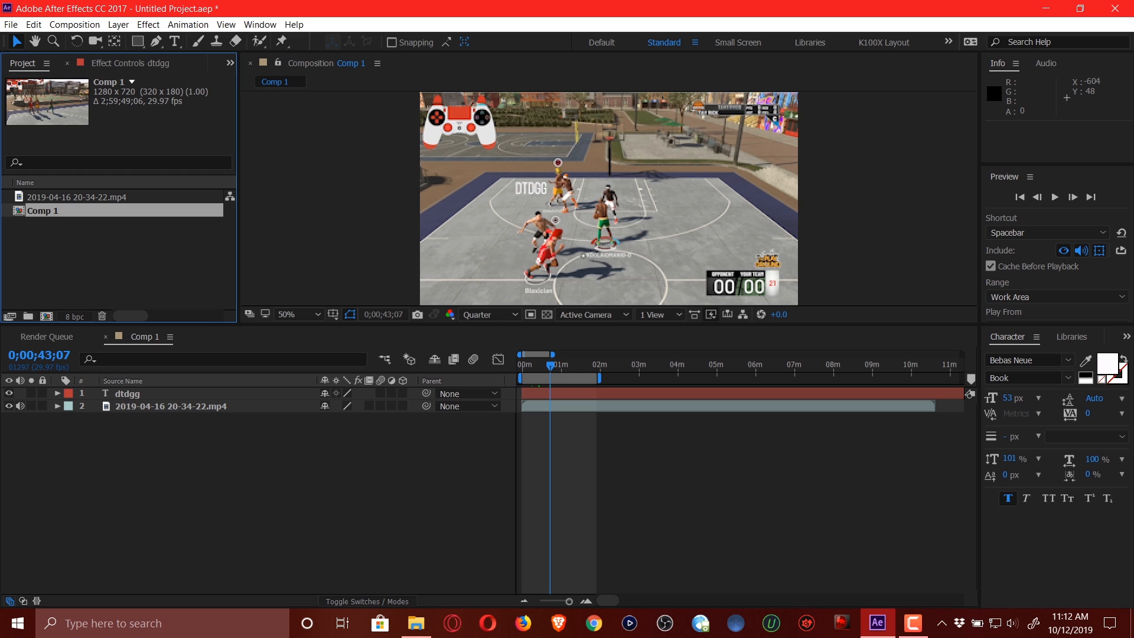
Review the available workspaces and shortcut assignments, then switch to the Color workspace.
click(260, 24)
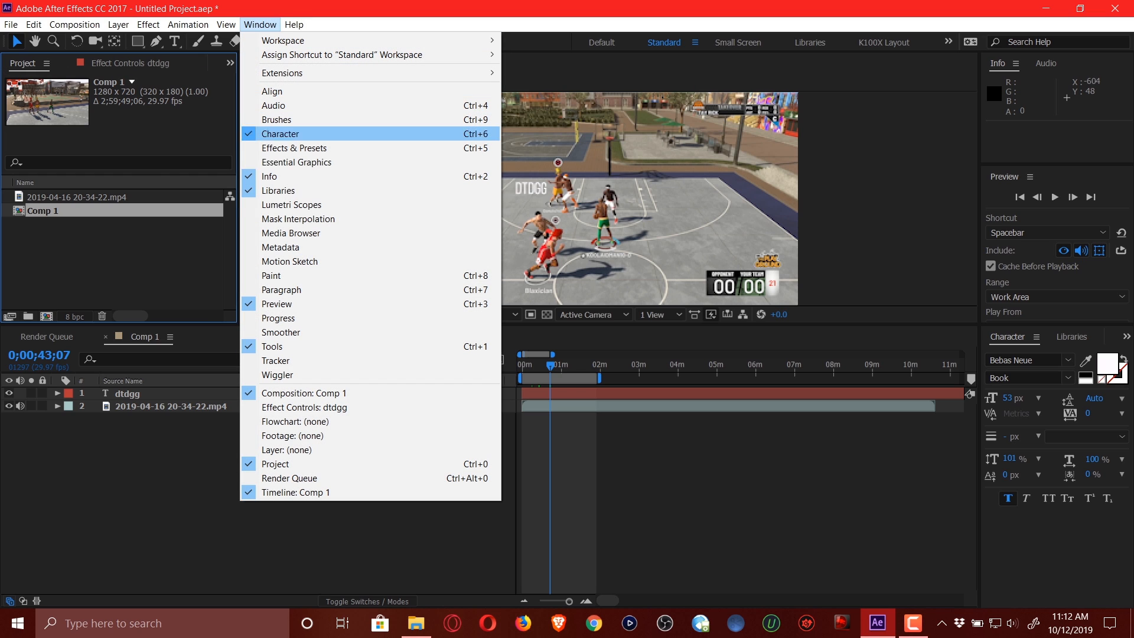
mouse_move(295, 41)
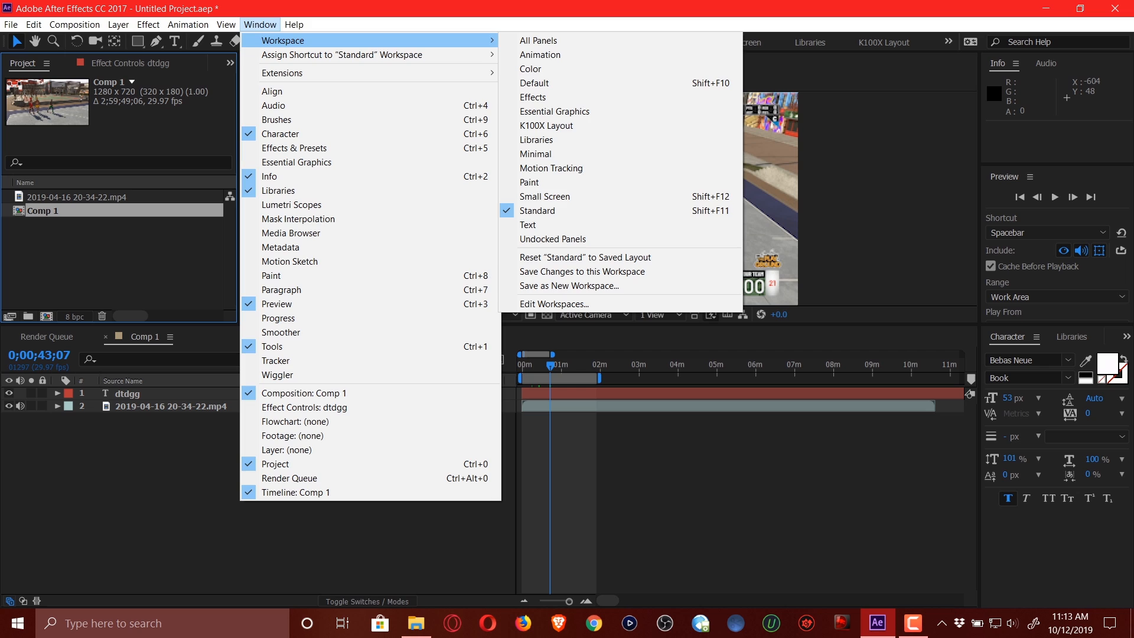
click(260, 25)
click(260, 25)
mouse_move(342, 55)
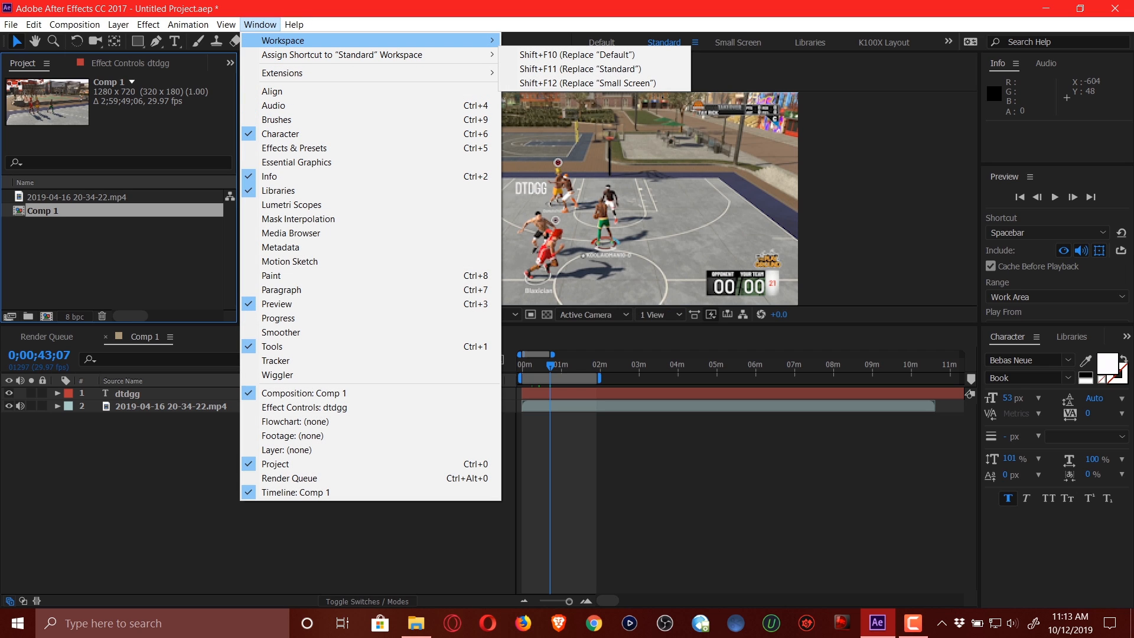
click(531, 68)
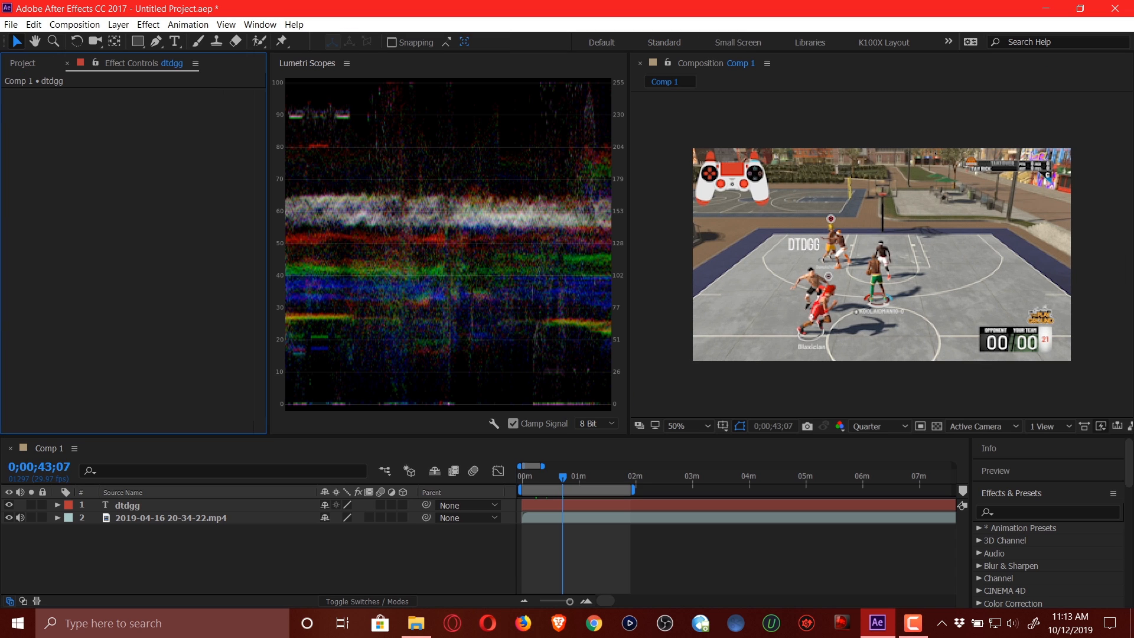
Switch to the Animation workspace and set the composition viewer's magnification to 25%.
click(259, 24)
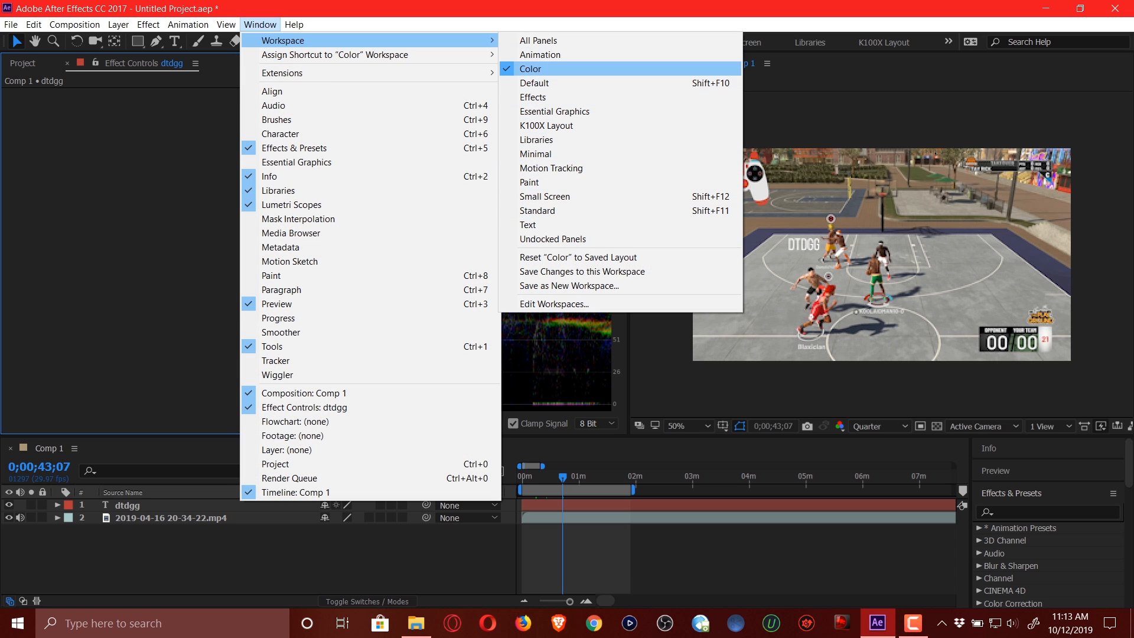
click(540, 55)
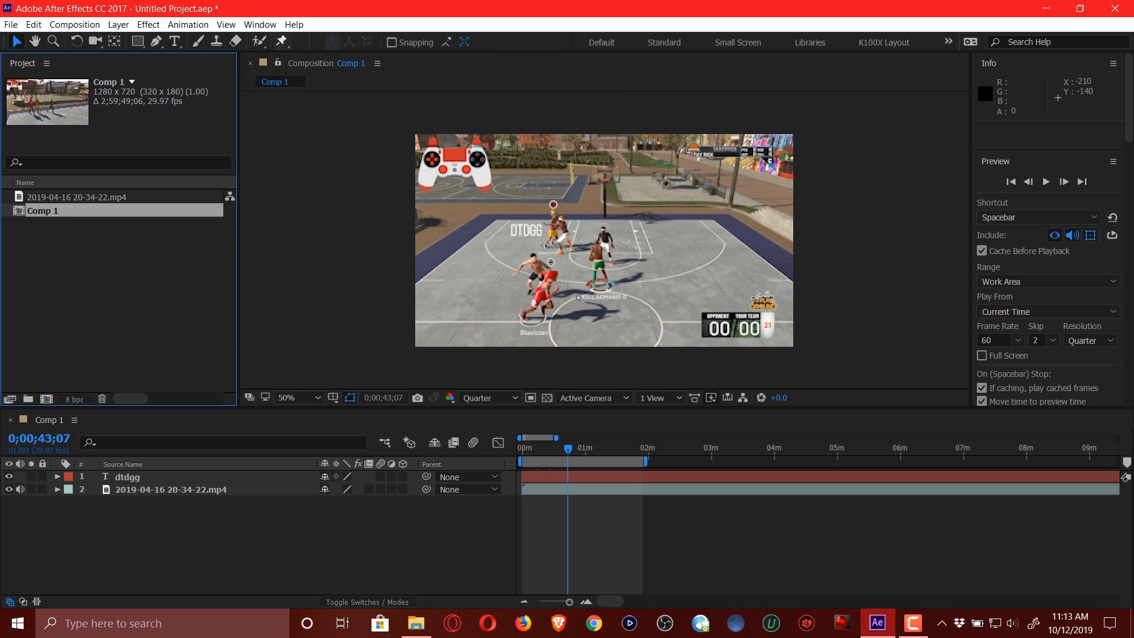
scroll(856, 257, down, 2)
scroll(814, 257, up, 4)
scroll(794, 257, down, 2)
scroll(794, 258, up, 1)
scroll(794, 257, down, 3)
scroll(793, 258, up, 1)
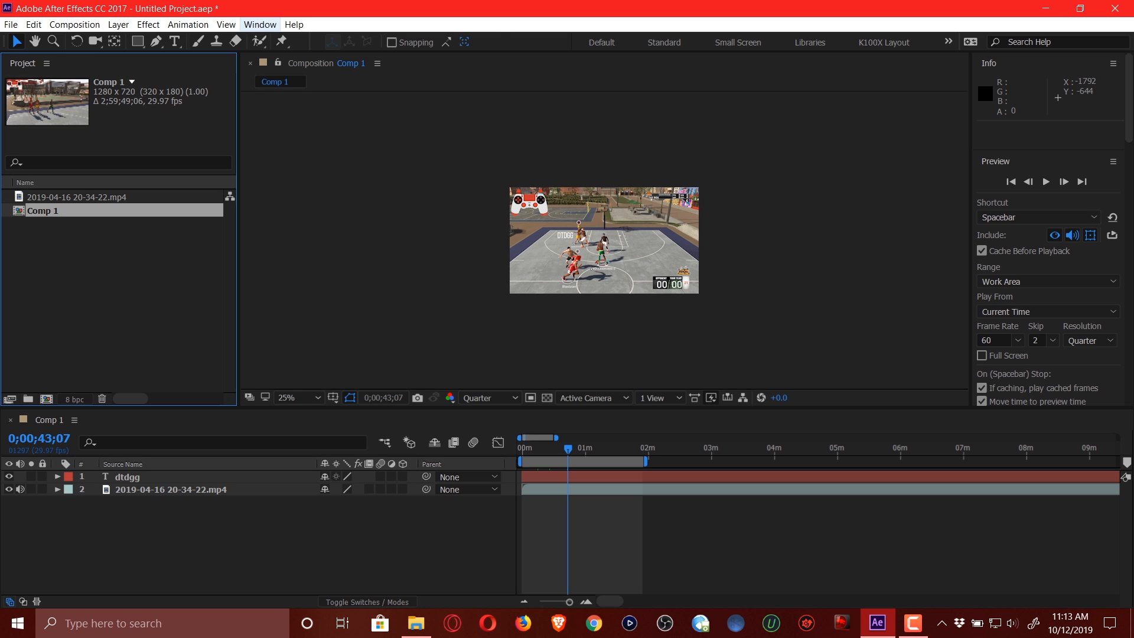
Switch to the Default workspace, followed by the All Panels workspace.
click(260, 24)
mouse_move(283, 41)
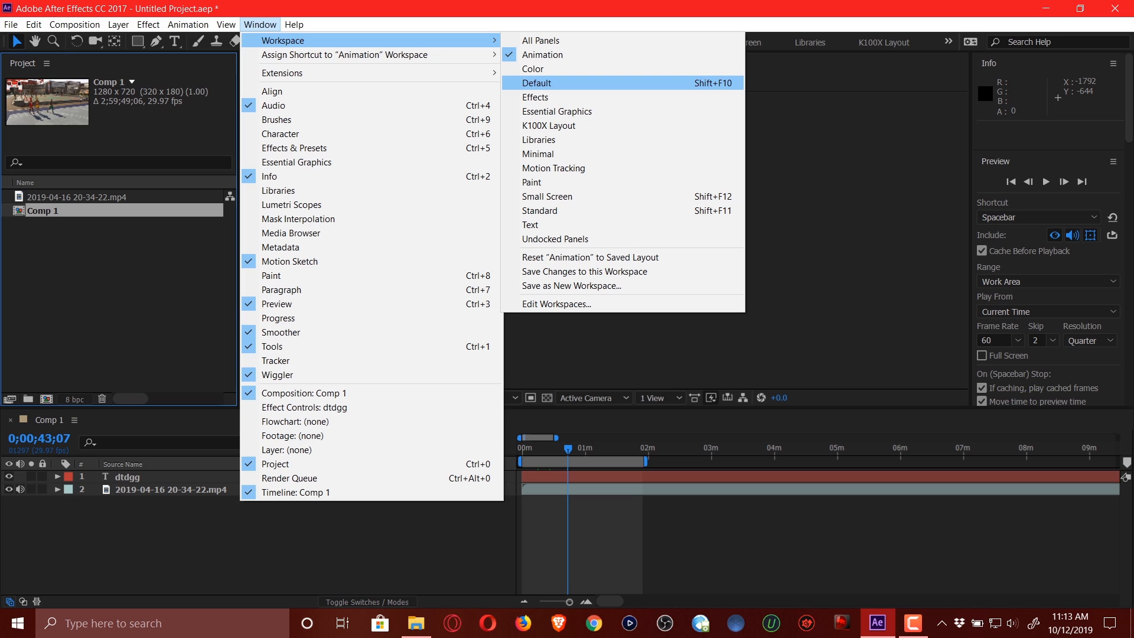
click(536, 83)
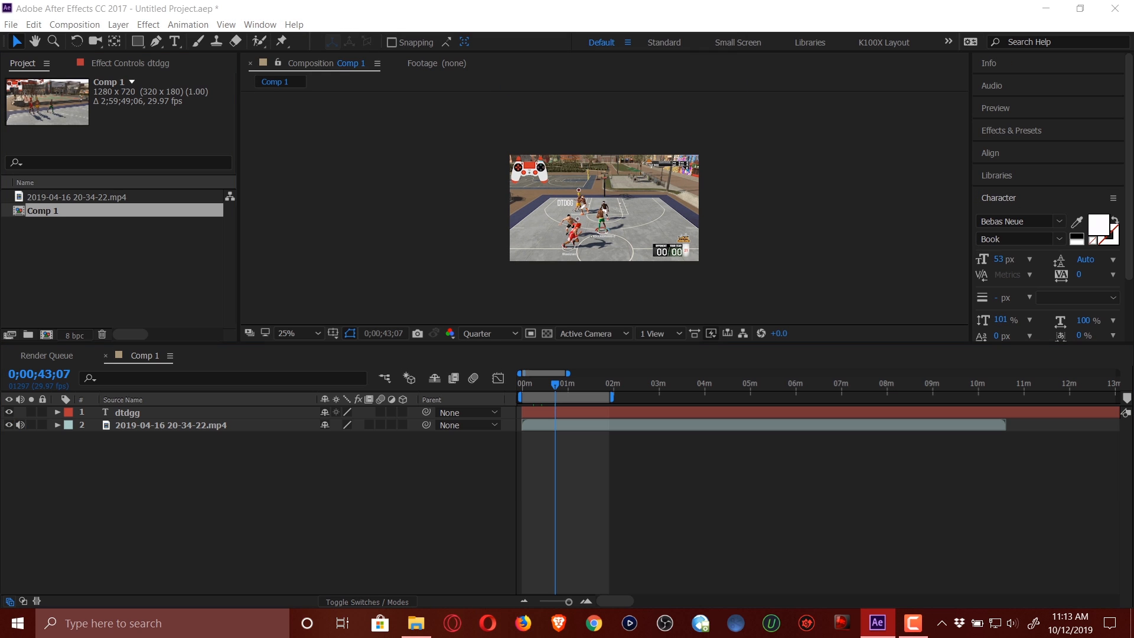
click(259, 24)
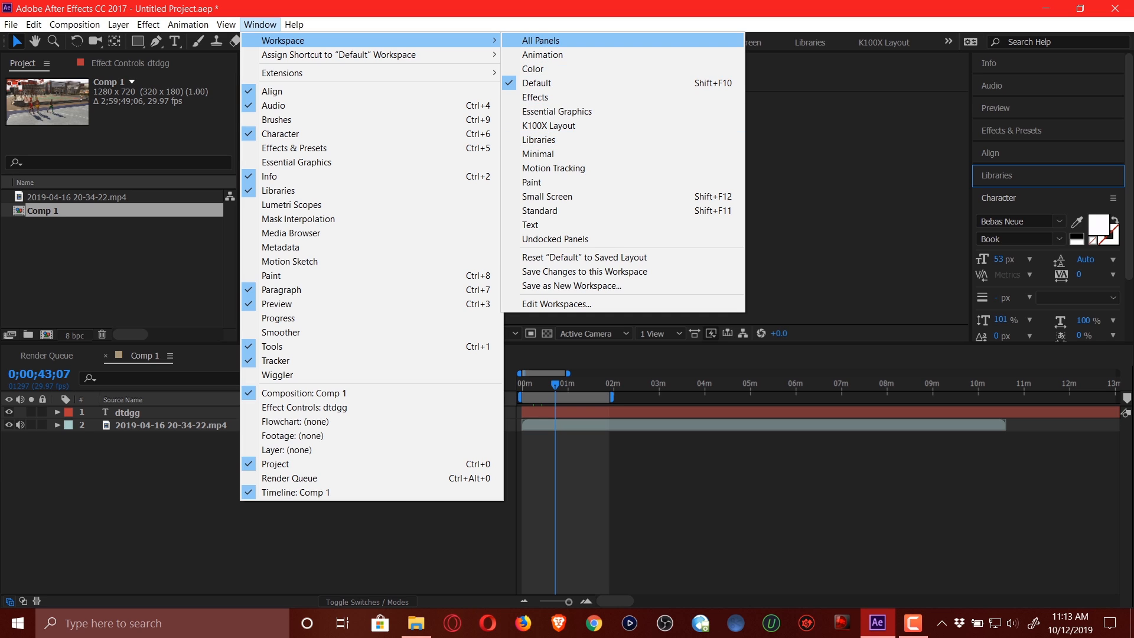
click(540, 40)
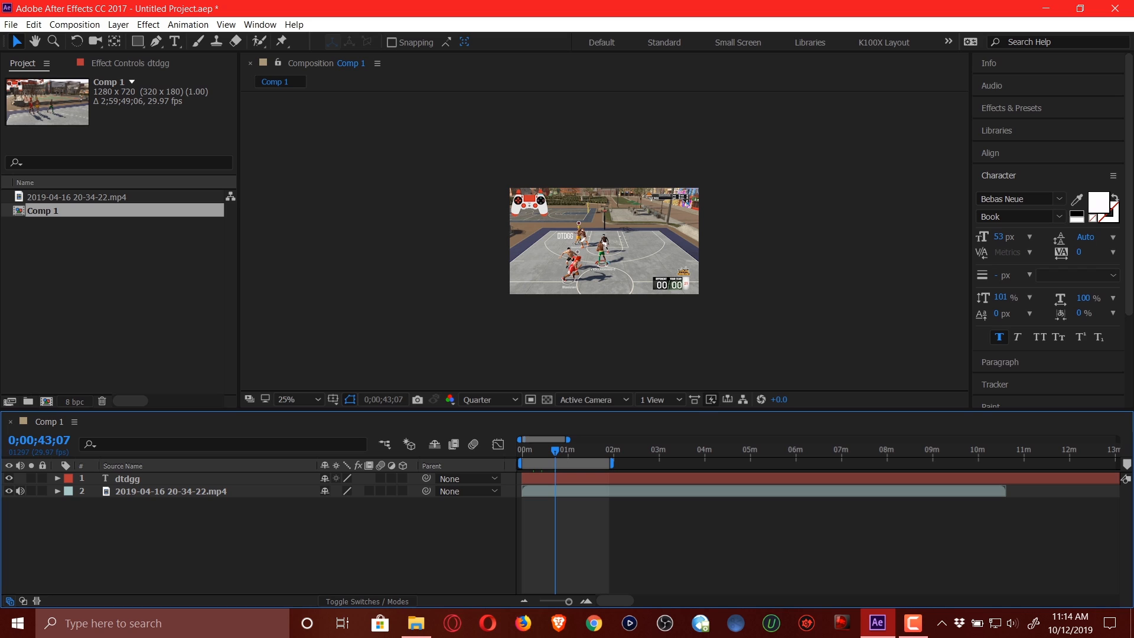
Look through the stacked Audio, Effects & Presets, Info, Tracker and Libraries panels, collapse them, and check Effect Controls before returning to Project.
click(992, 86)
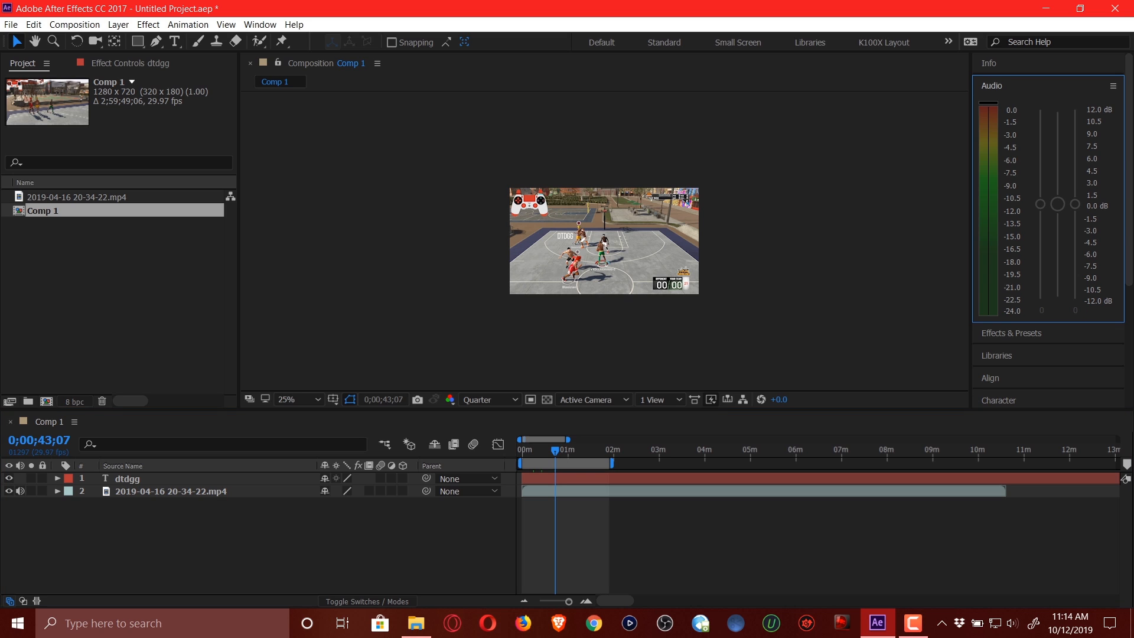
click(1011, 333)
click(992, 85)
click(989, 63)
click(994, 296)
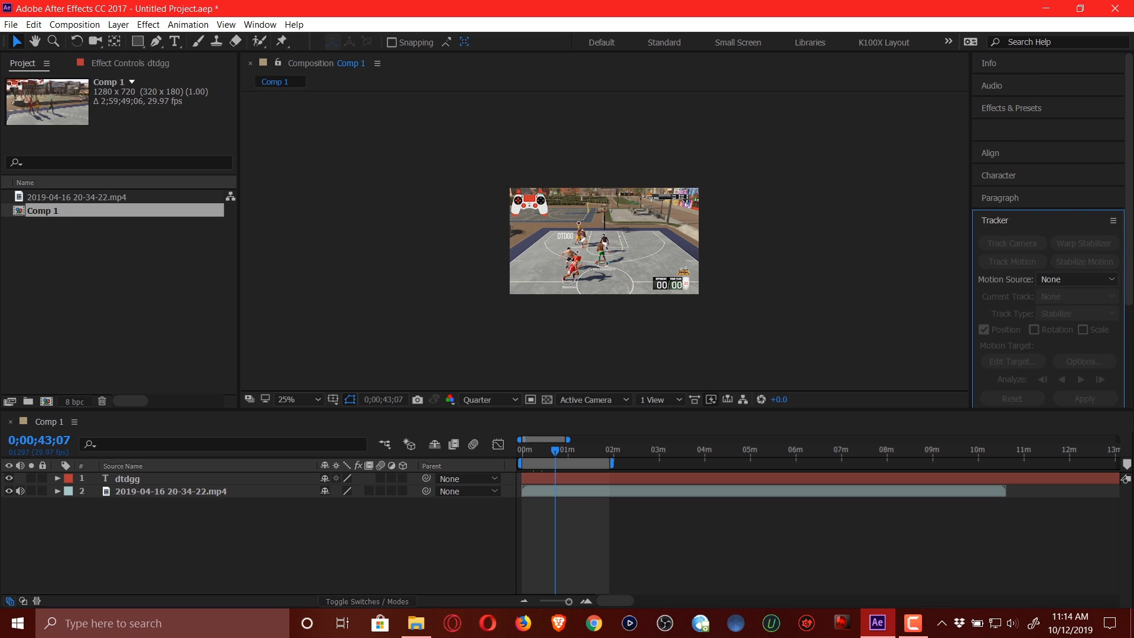
click(996, 130)
click(1011, 108)
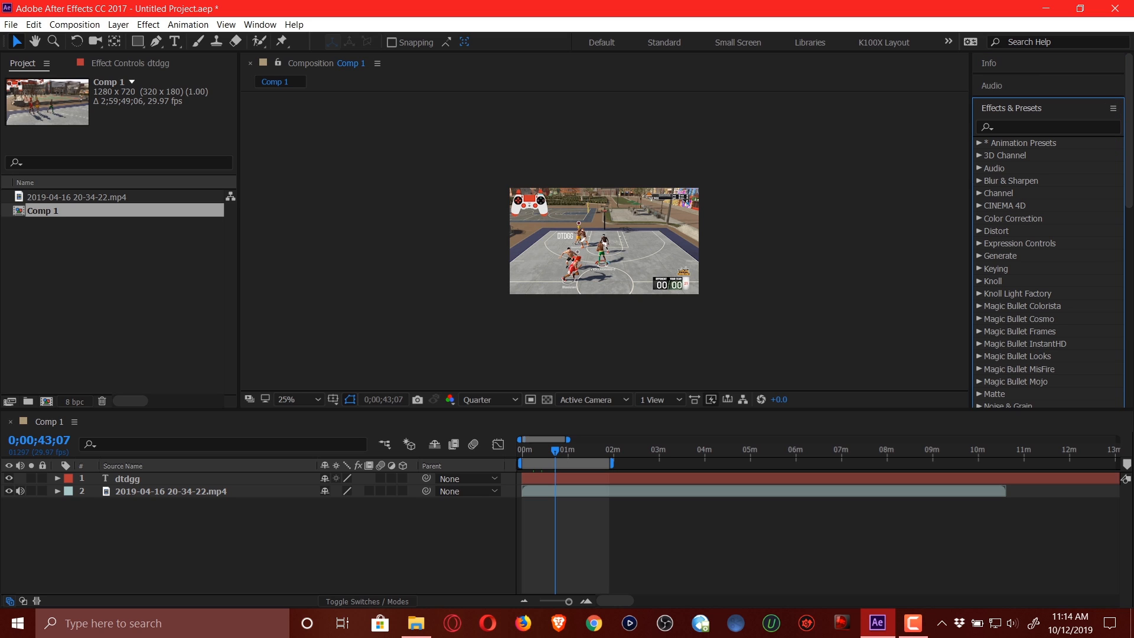
click(1010, 108)
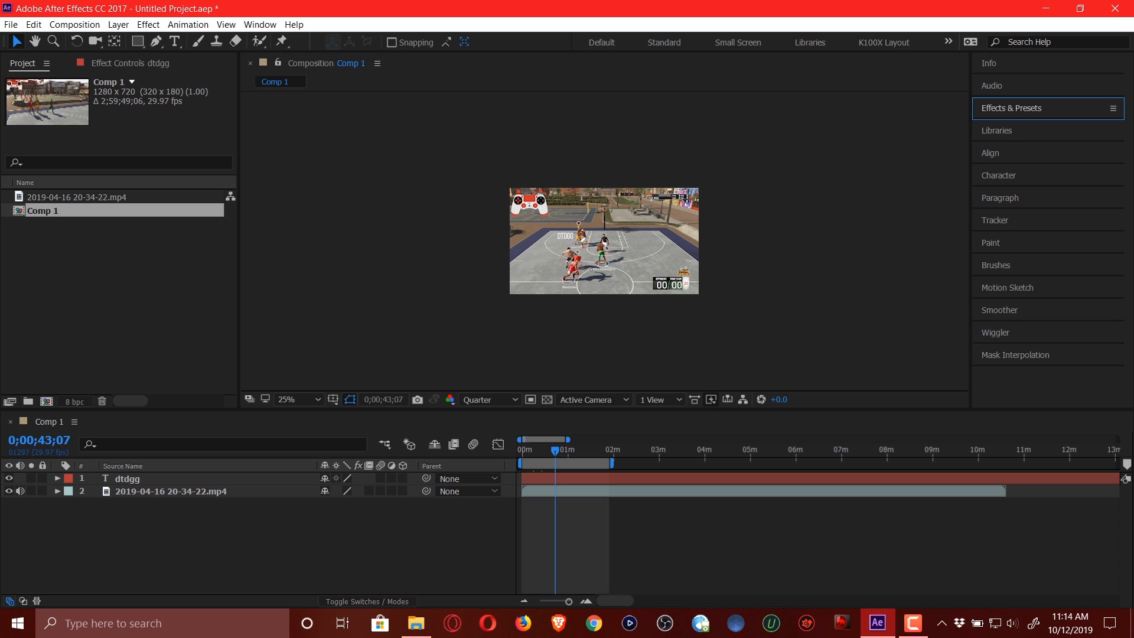
click(129, 63)
click(22, 63)
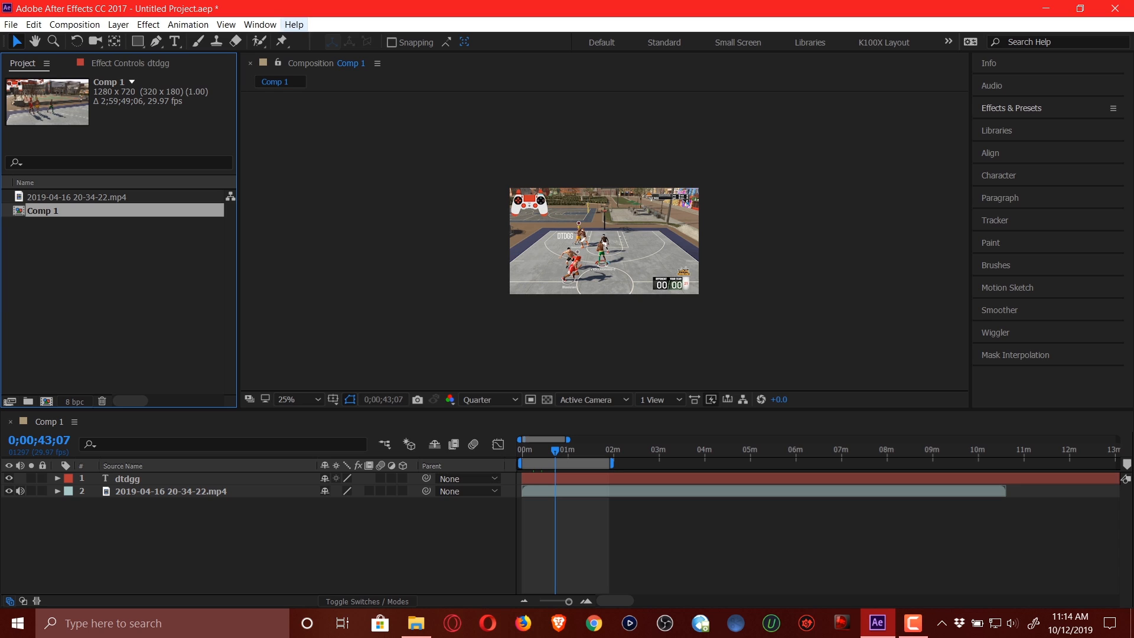
Switch to the Standard workspace.
click(260, 24)
mouse_move(354, 40)
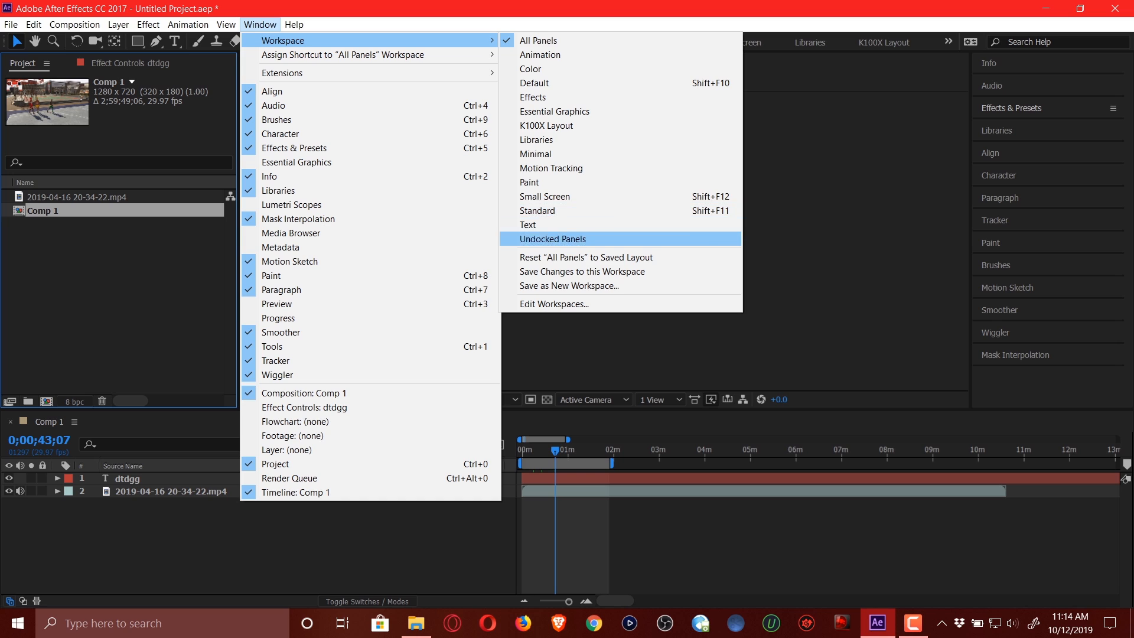
click(537, 210)
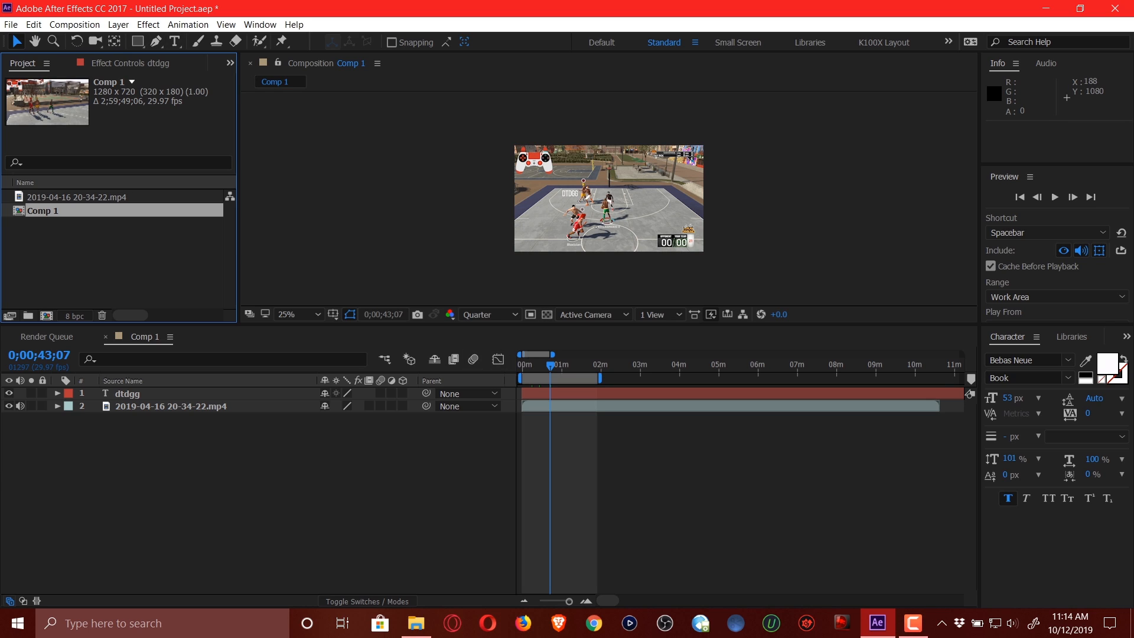
Delete both the gameplay clip and Comp 1 from the project, confirming the deletion.
drag(63, 249, 65, 192)
click(99, 272)
drag(99, 273, 158, 191)
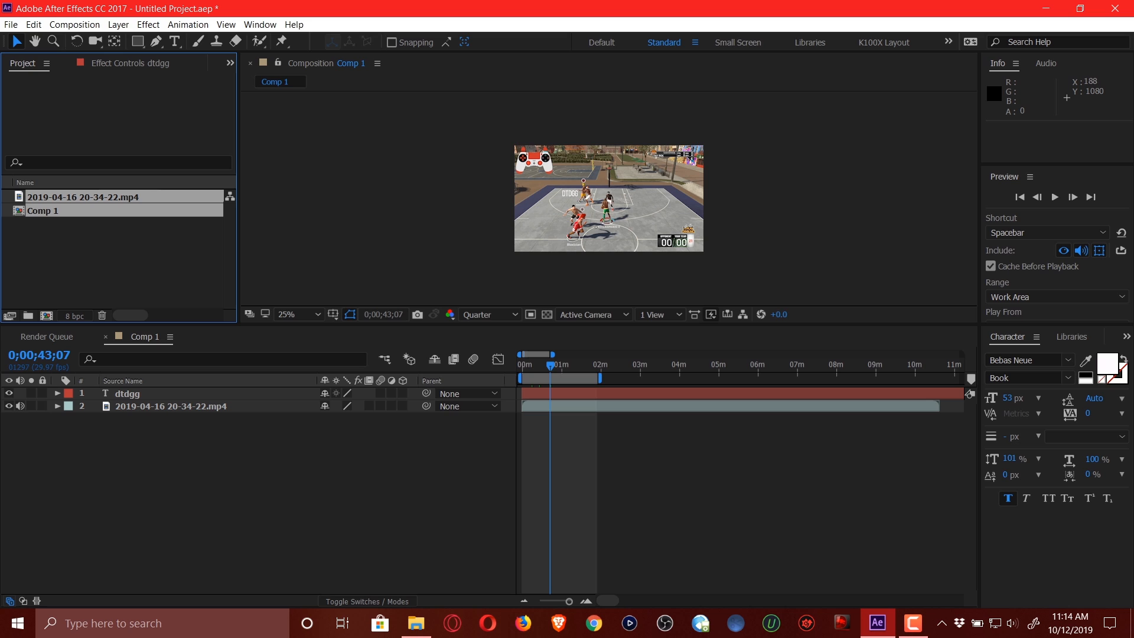
key(Delete)
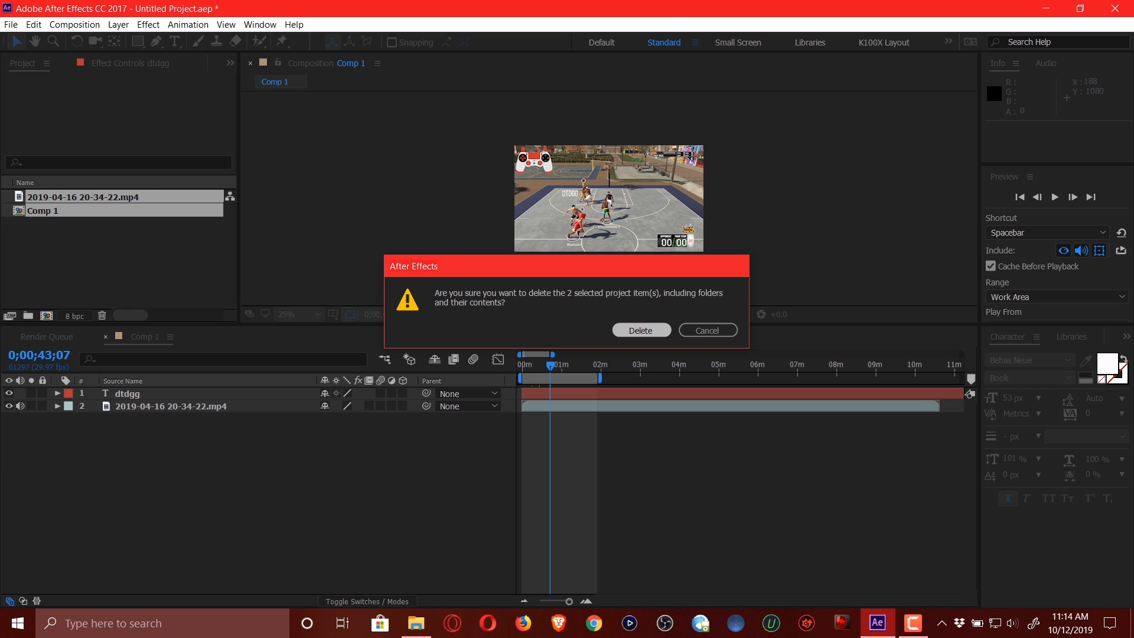
key(Return)
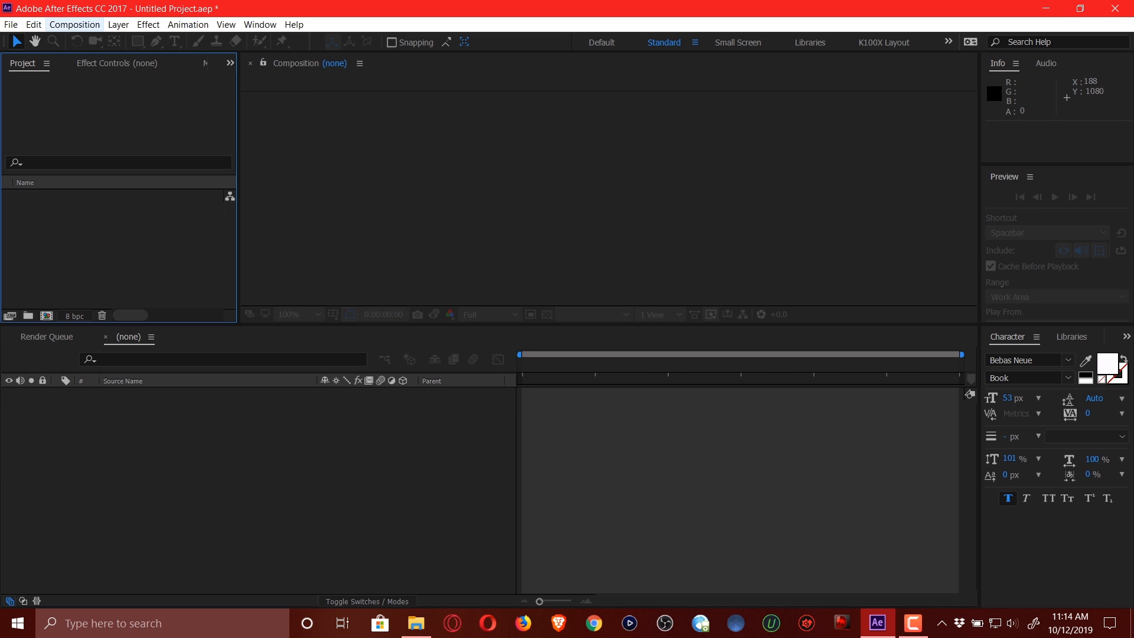
click(74, 24)
click(254, 466)
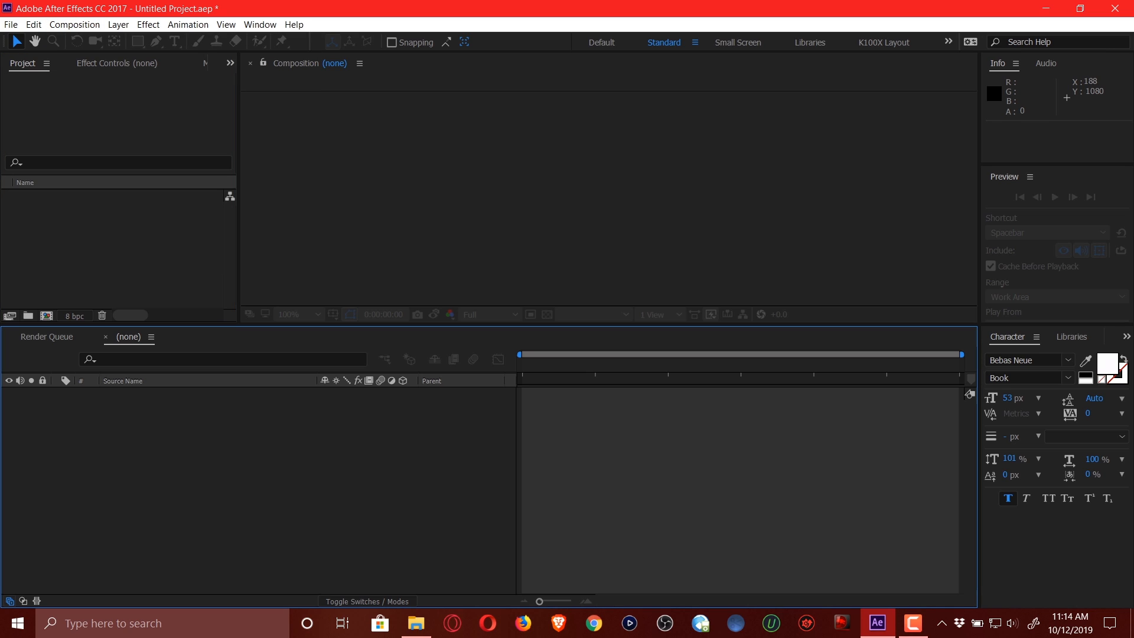
Review the options for resetting and saving the Standard workspace, open the New Workspace dialog, and cancel it.
click(694, 42)
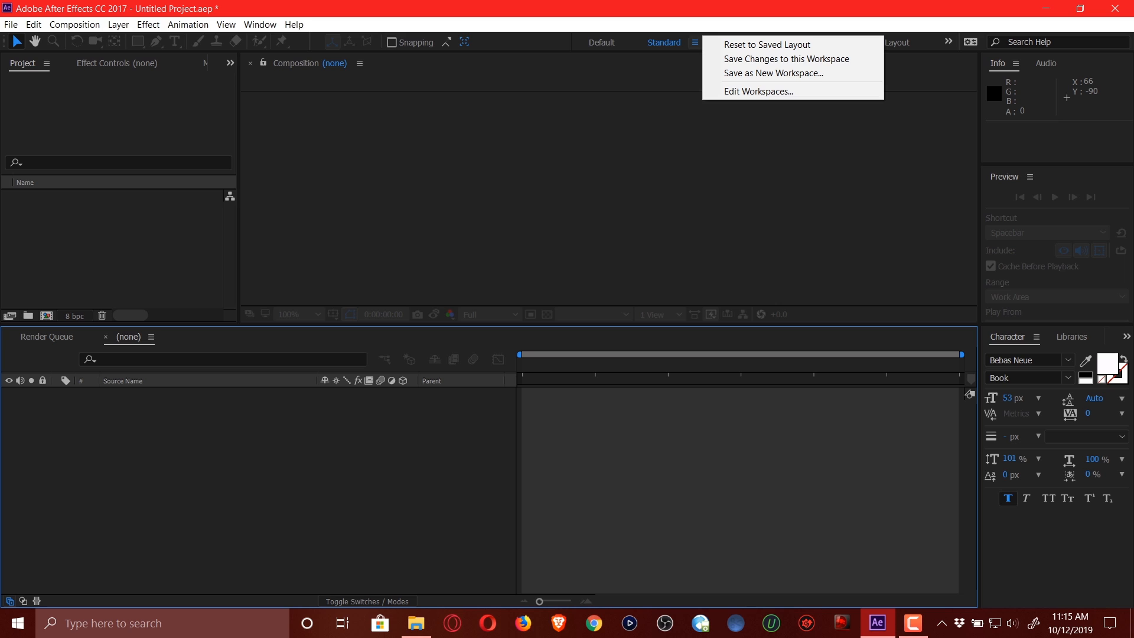
click(260, 25)
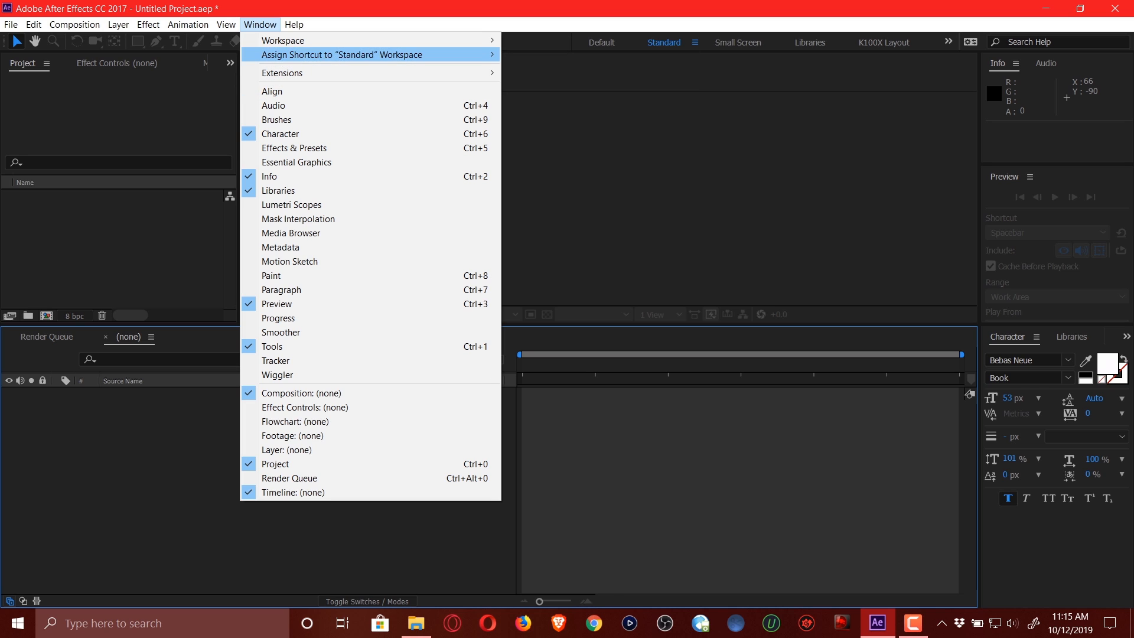
mouse_move(319, 41)
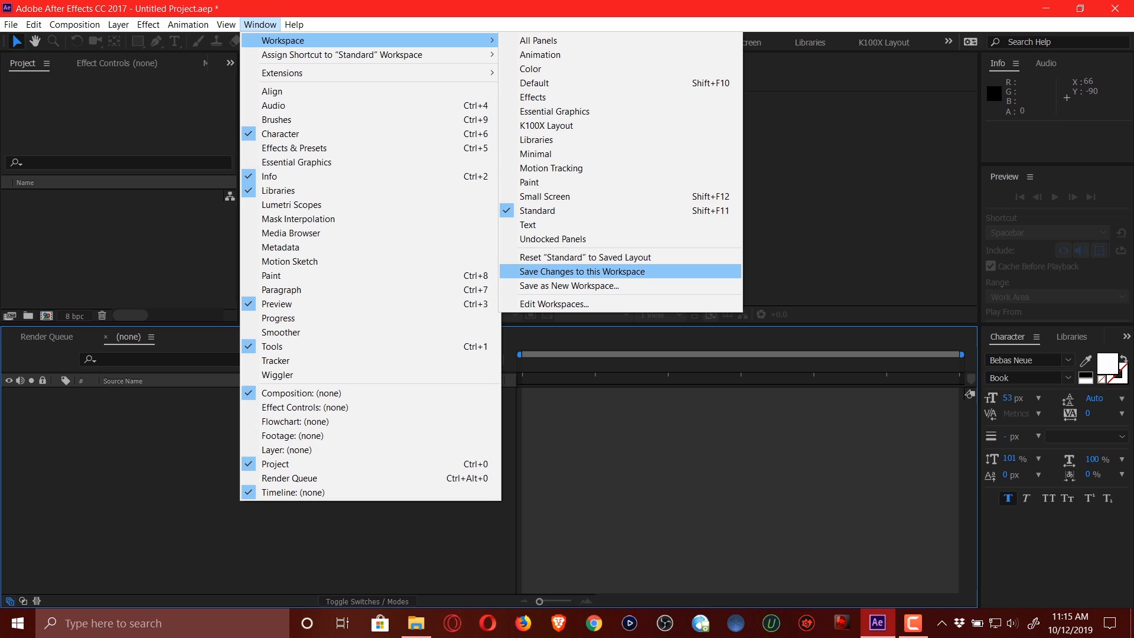
click(569, 286)
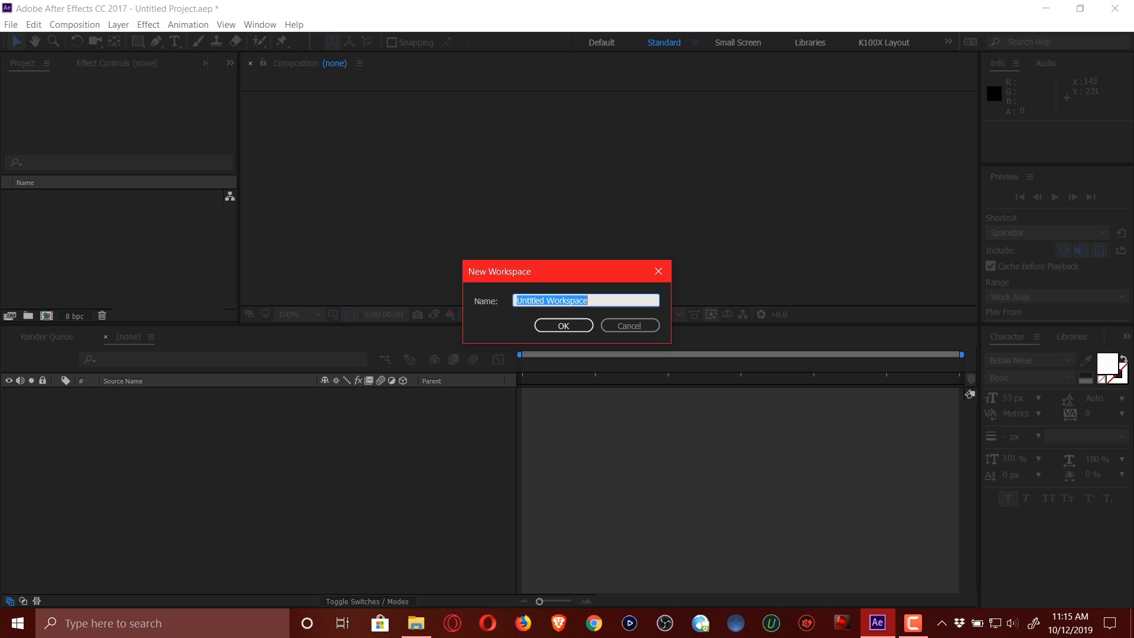
click(630, 326)
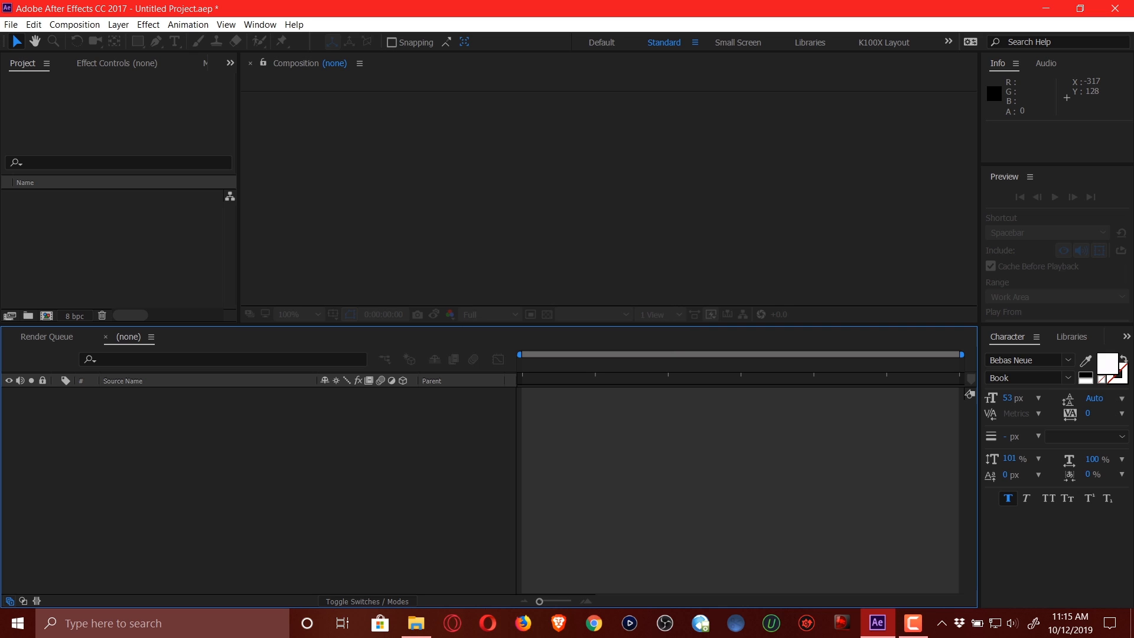